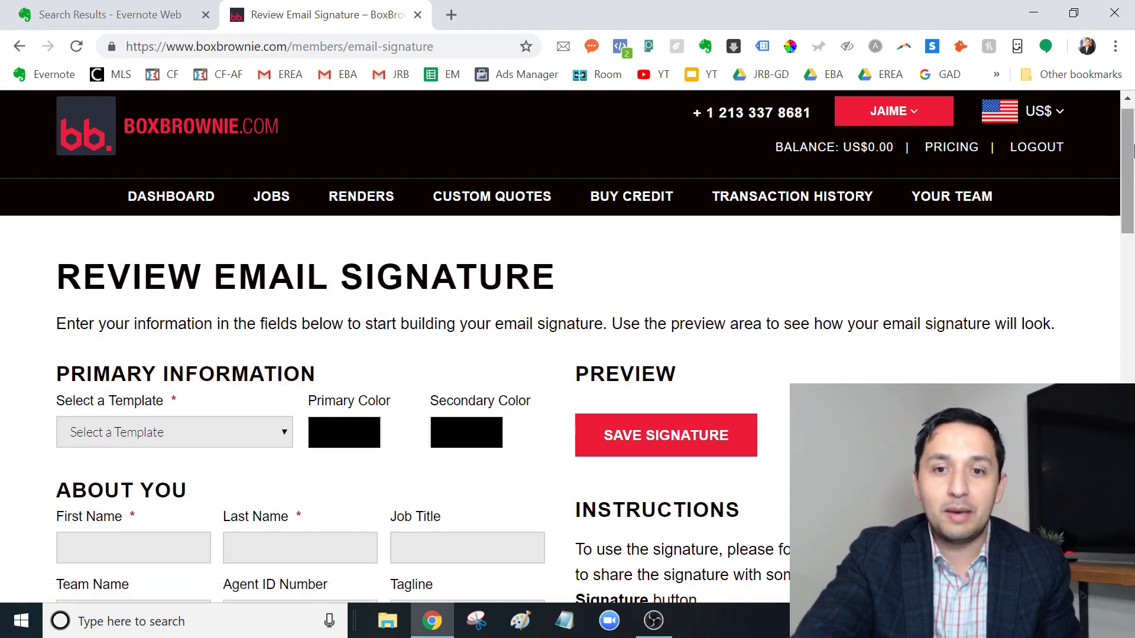
Step: Choose the Signature 01 template after briefly trying Signature 02
mouse_move(1129, 150)
left_mouse_down()
mouse_move(1133, 463)
mouse_move(1076, 195)
mouse_move(1083, 173)
mouse_move(1092, 200)
left_mouse_up()
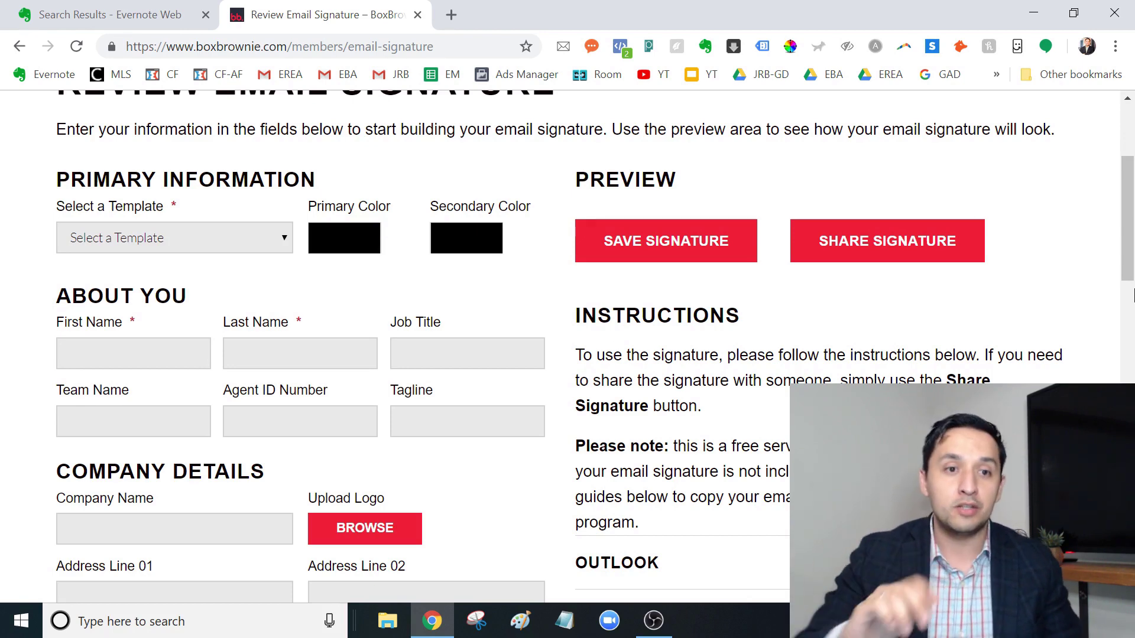
left_click(212, 246)
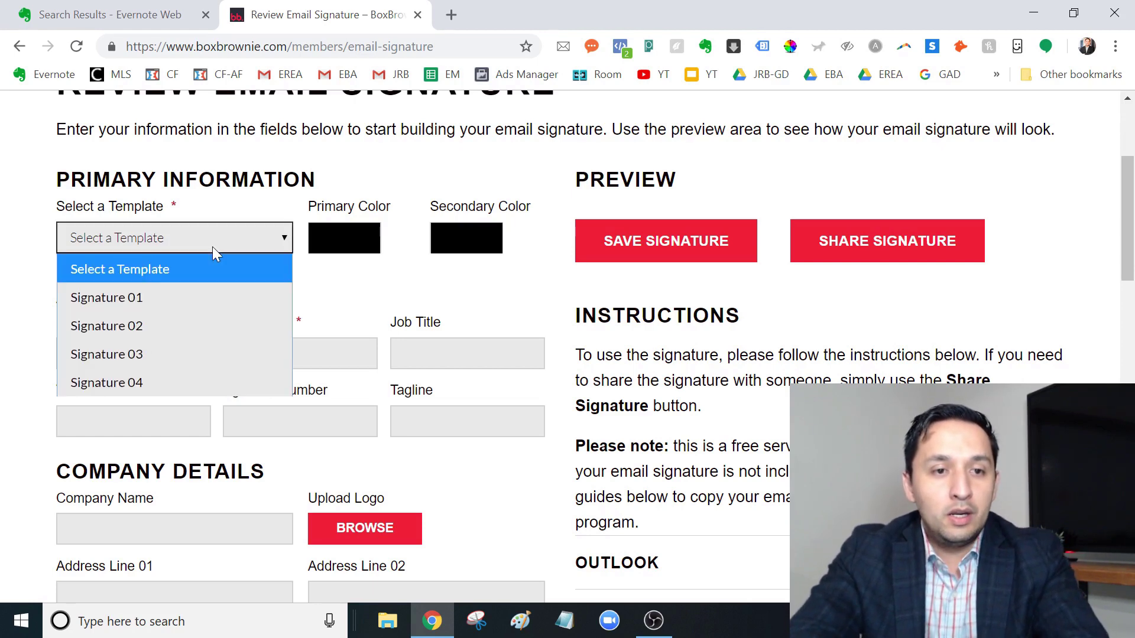
left_click(137, 326)
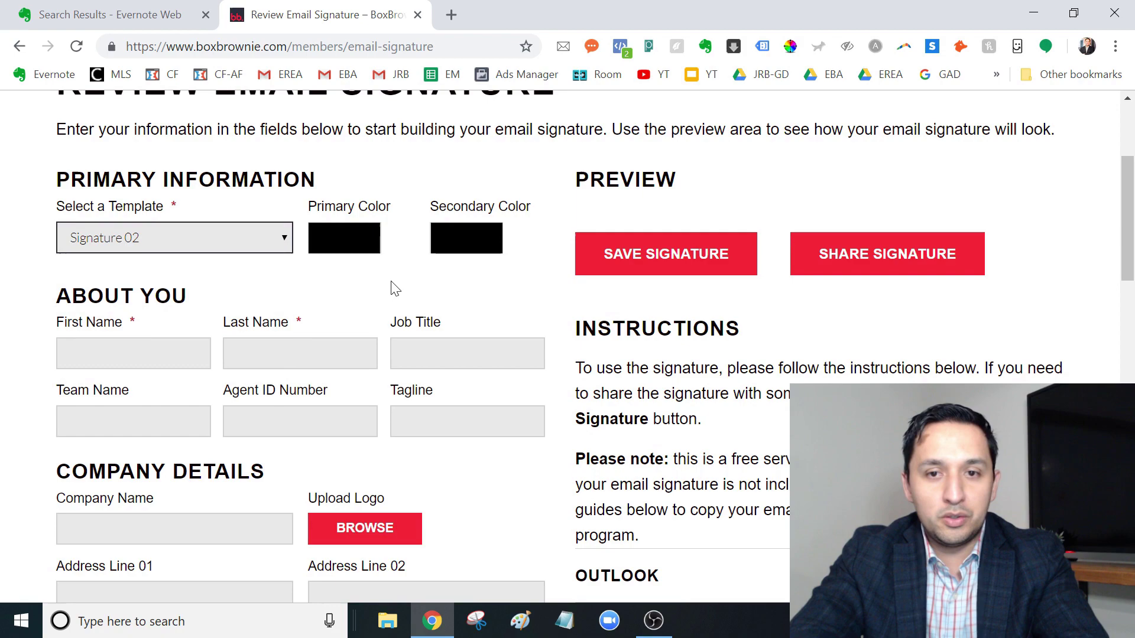
scroll(1130, 269, "down", 1)
left_click_drag(1130, 269, 1125, 193)
left_click(212, 295)
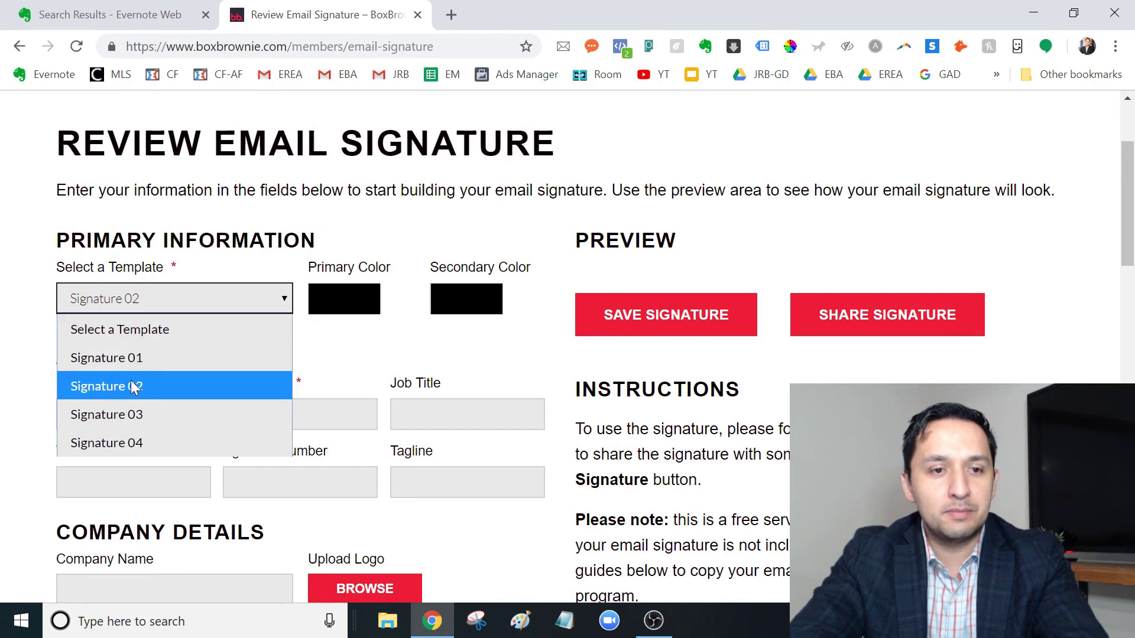
left_click(122, 361)
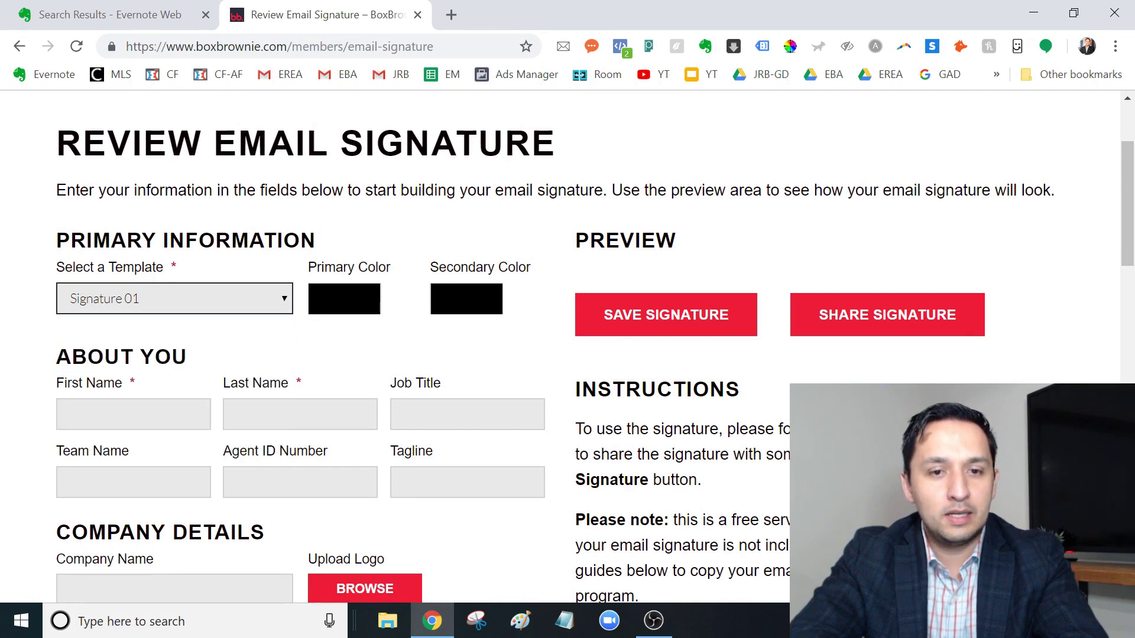
Step: Set the signature's primary colour to dark red #990000
left_click_drag(1132, 210, 1107, 232)
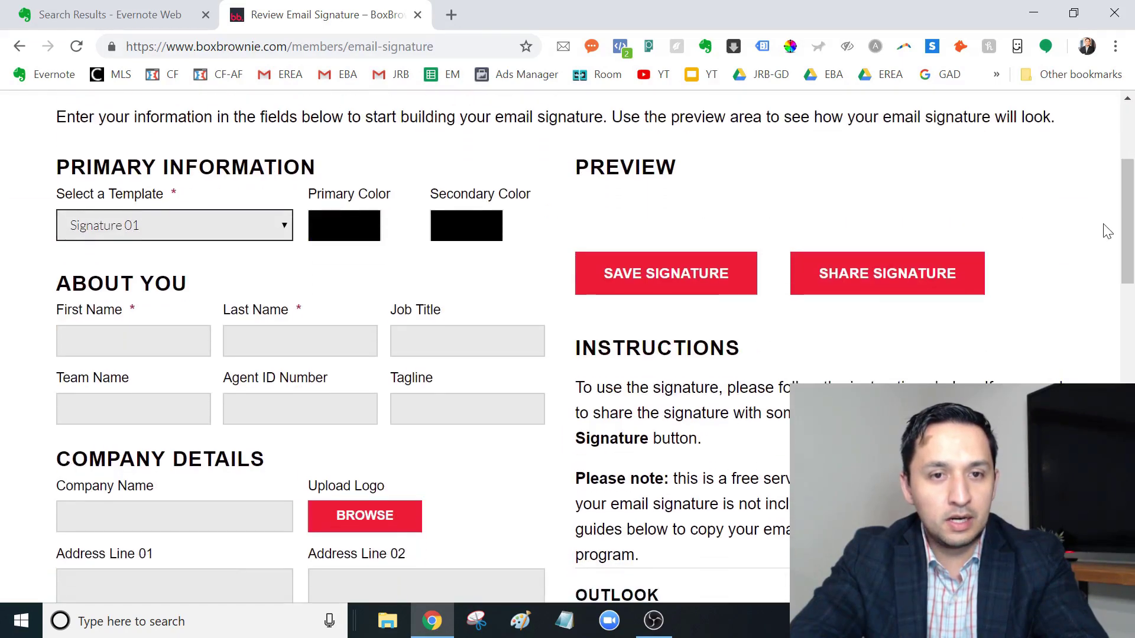
left_click(335, 227)
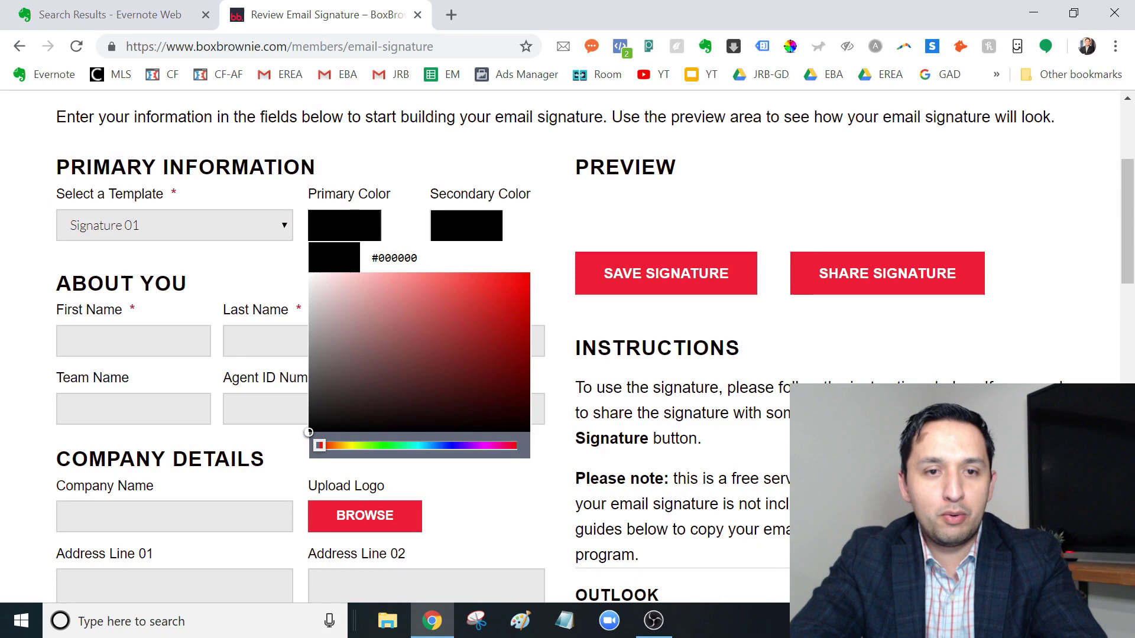
left_click(394, 258)
type("#990000")
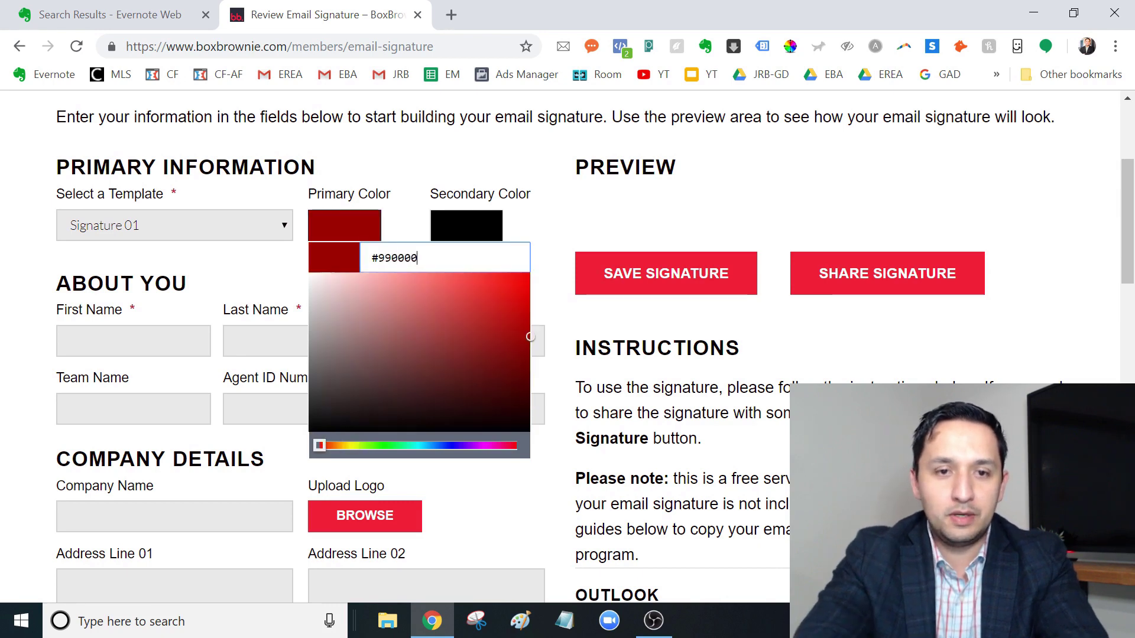
left_click(255, 277)
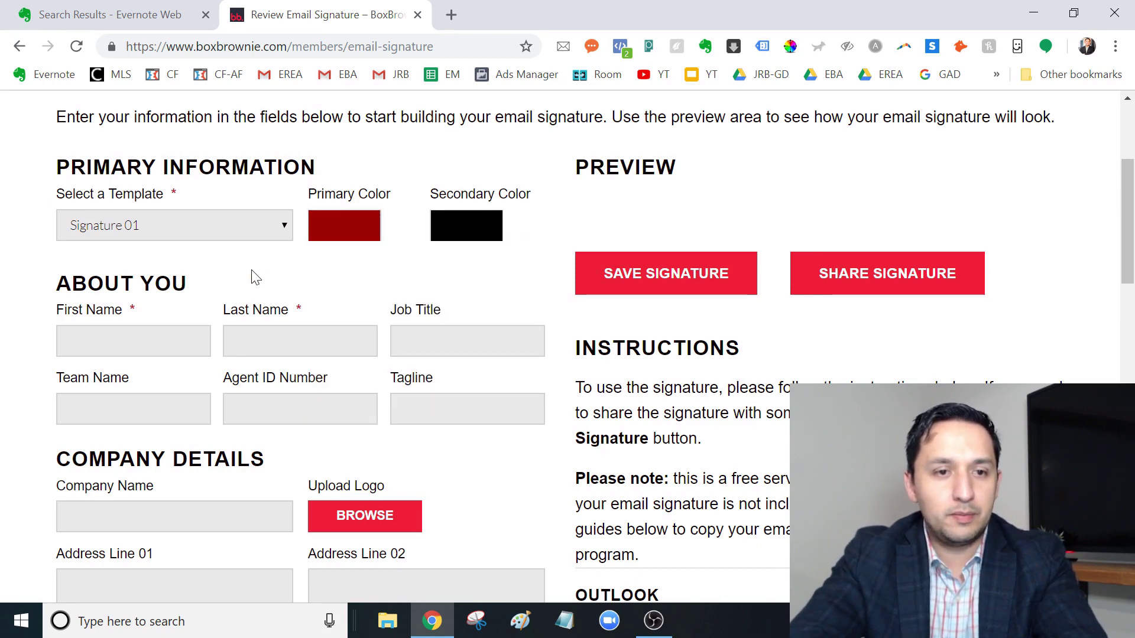
Step: Enter the agent's first and last name, job title Realtor, team Echo and the agent ID number
left_click(127, 331)
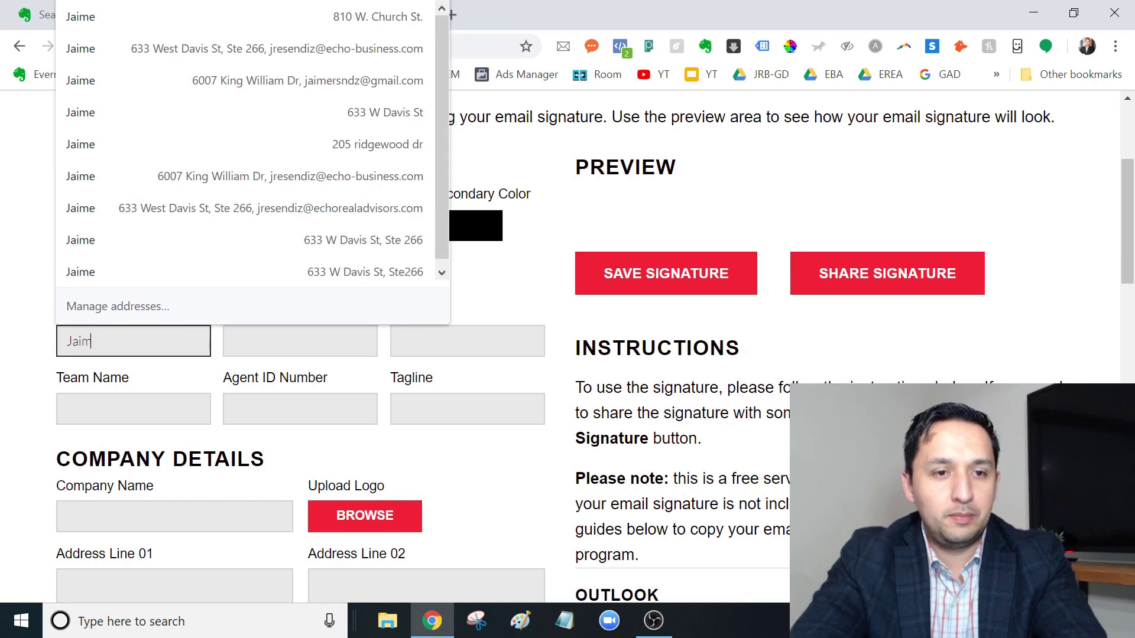
key("Tab")
key("Tab")
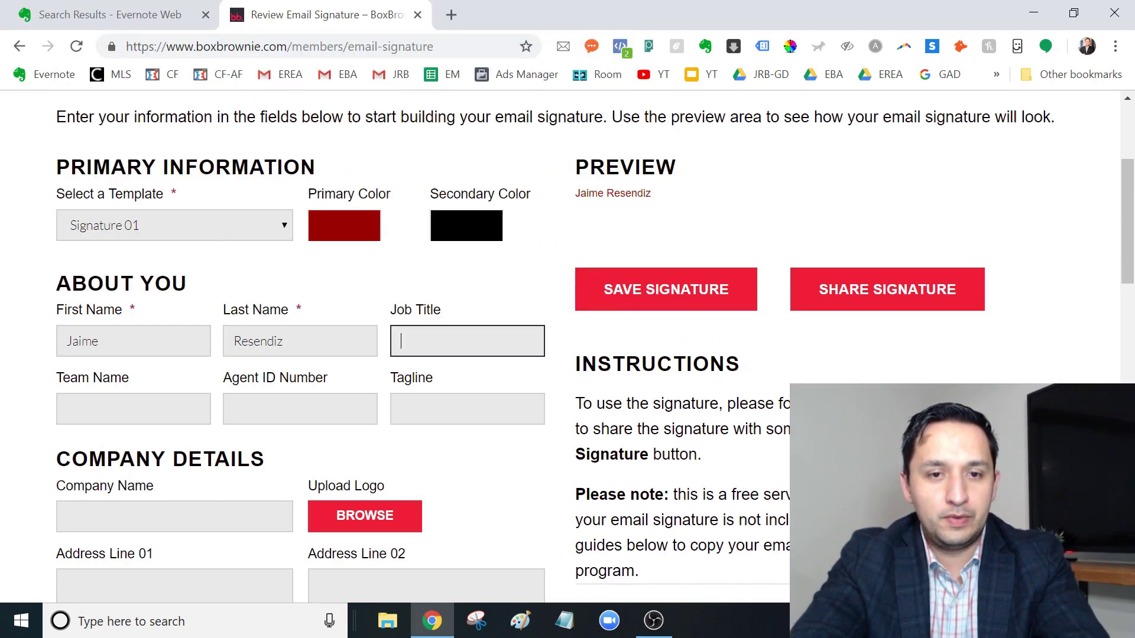
type("Re")
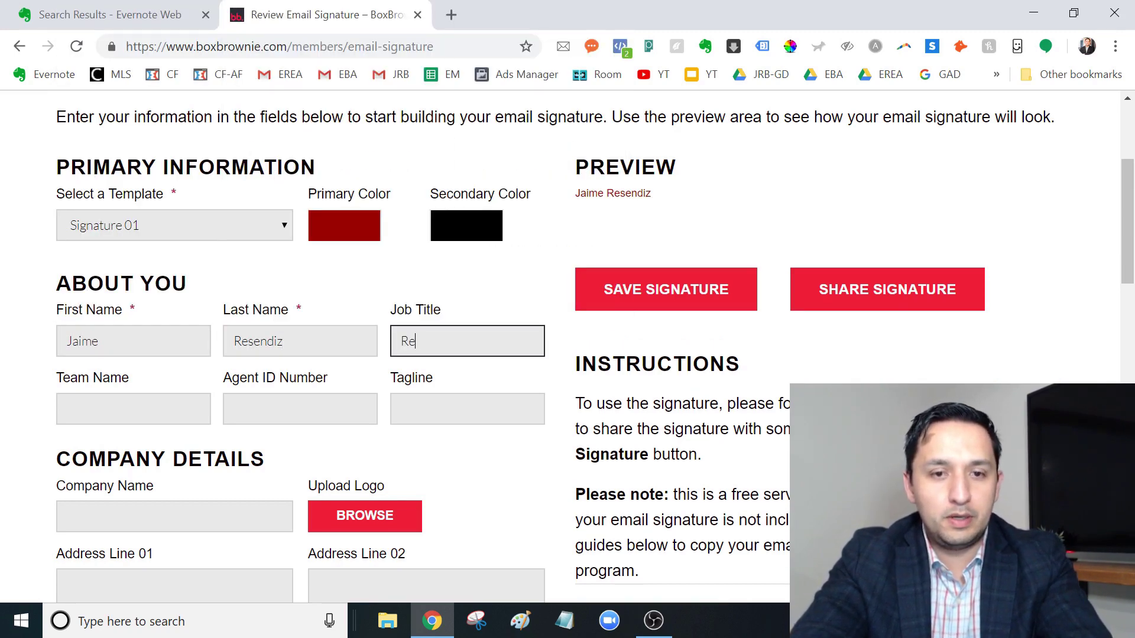
type("altor")
key("Tab")
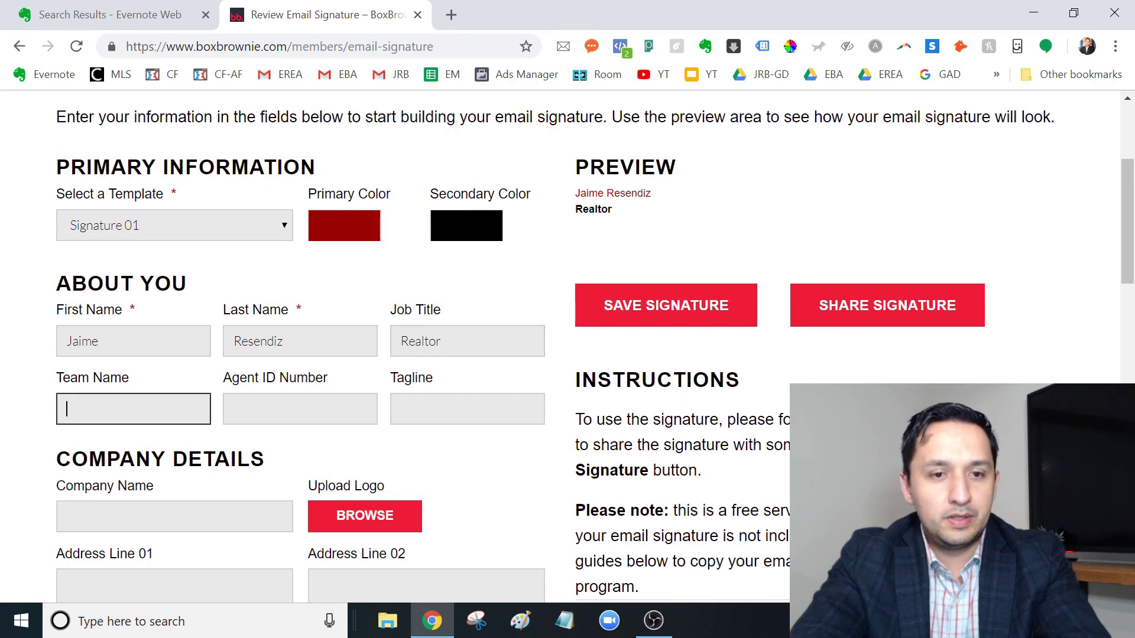
type("Echo")
key("Tab")
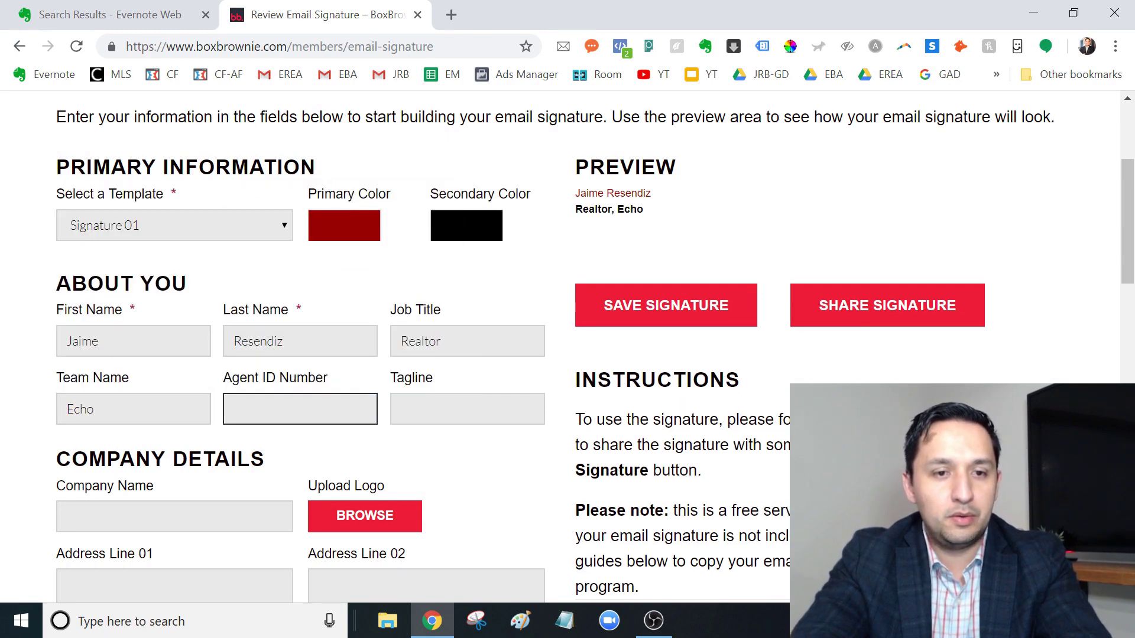
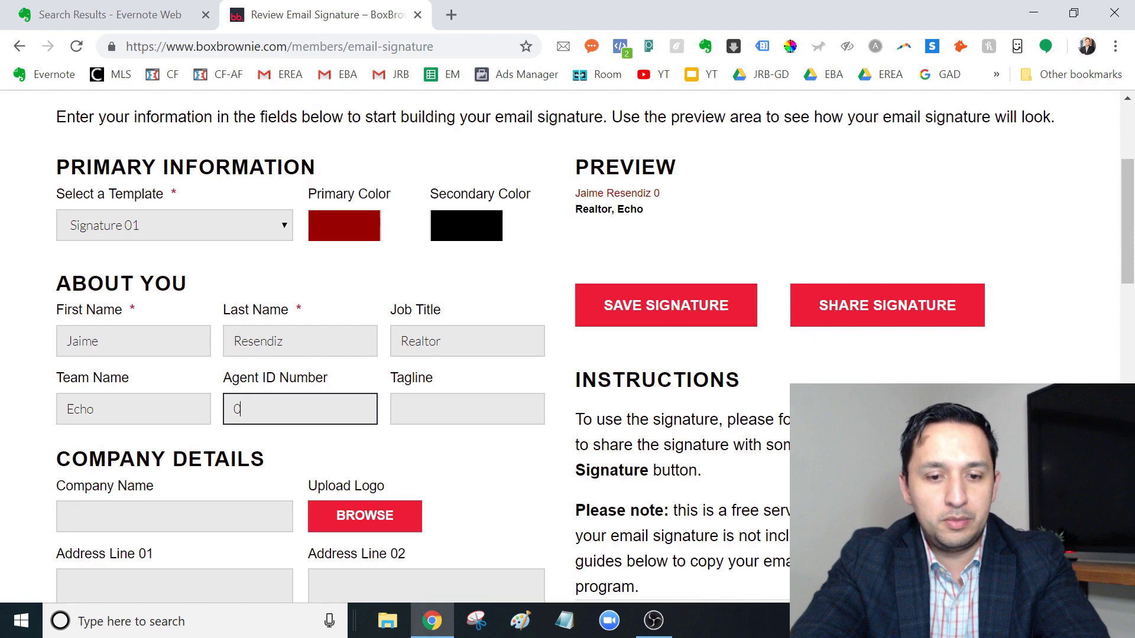
Step: Leave the tagline blank and enter the company name Echo Real Estate Advisors
key("Tab")
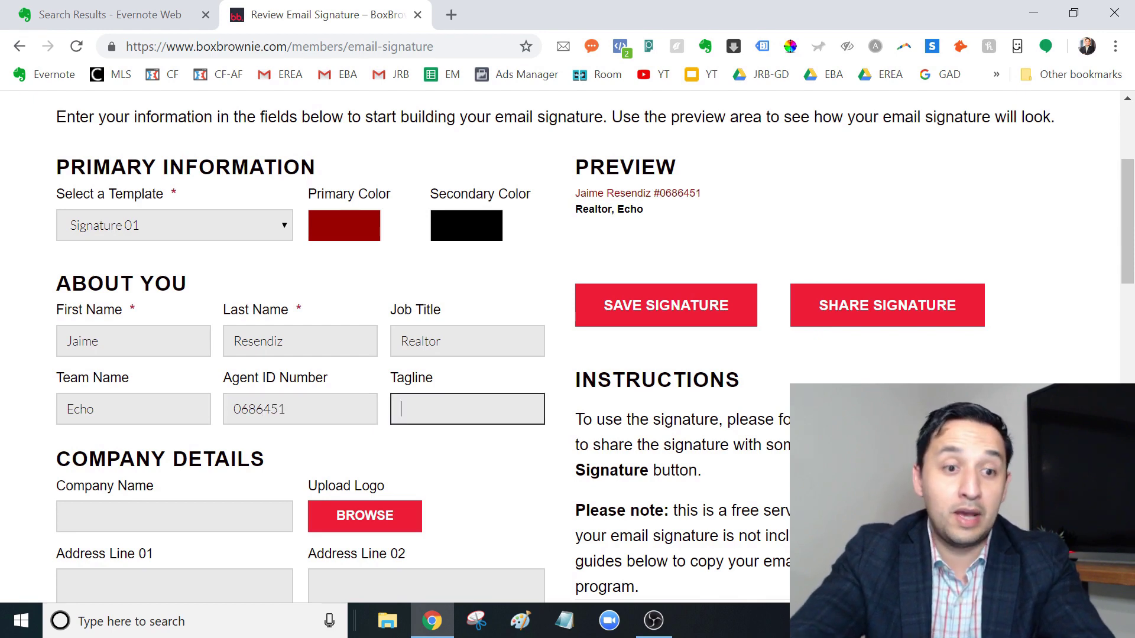
key("Tab")
type("Echo Resa")
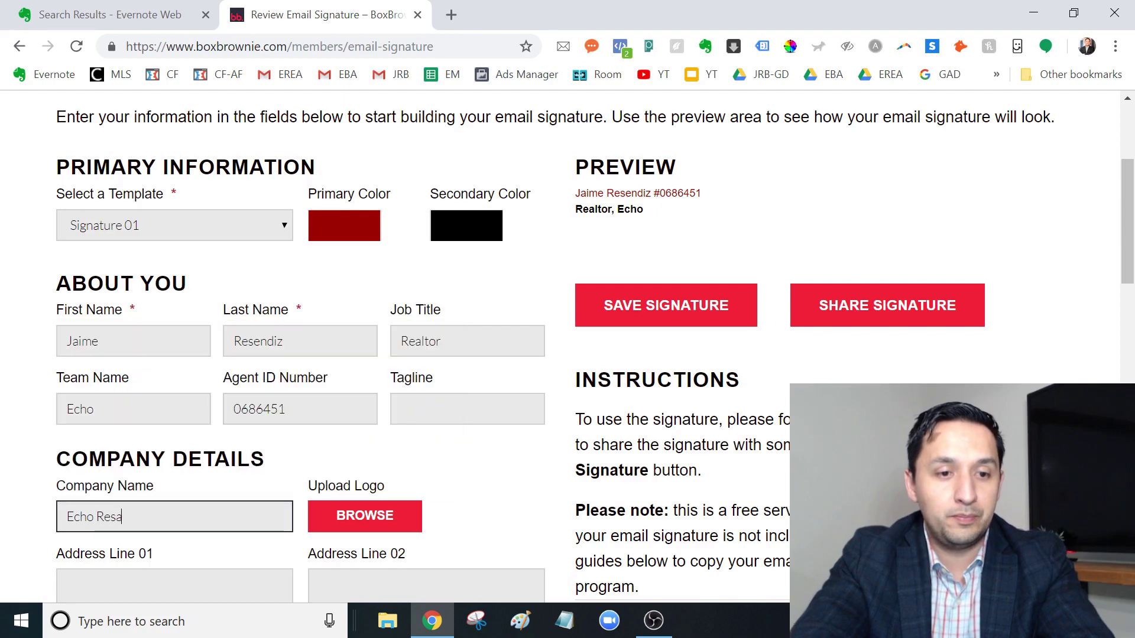
key("BackSpace")
key("BackSpace")
type("al Estate A")
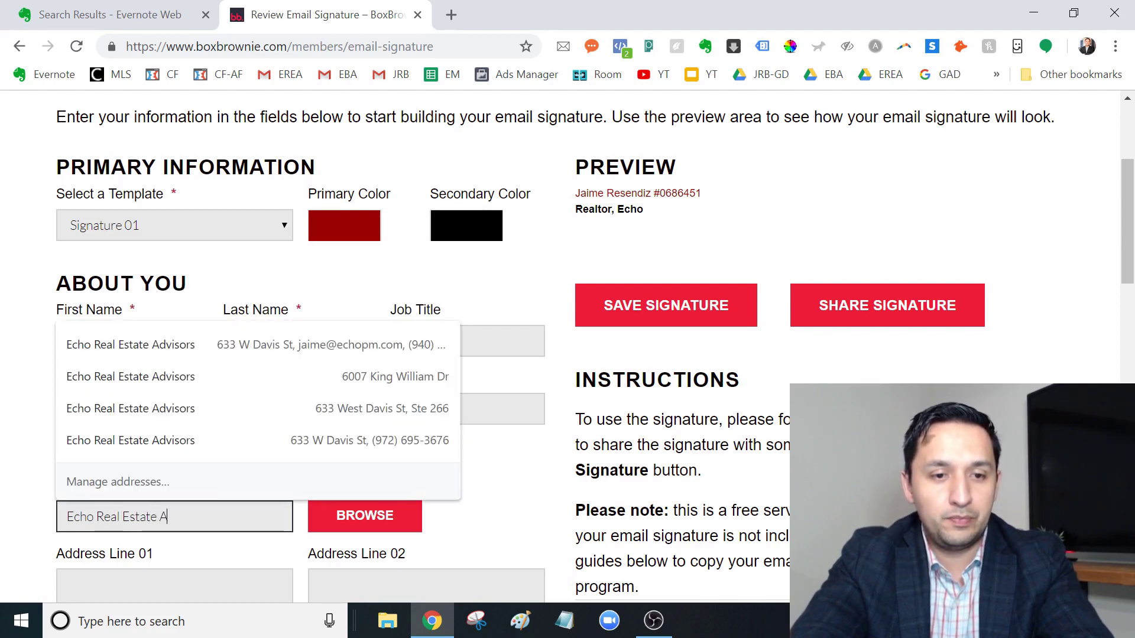
type("dvisro")
type("sors")
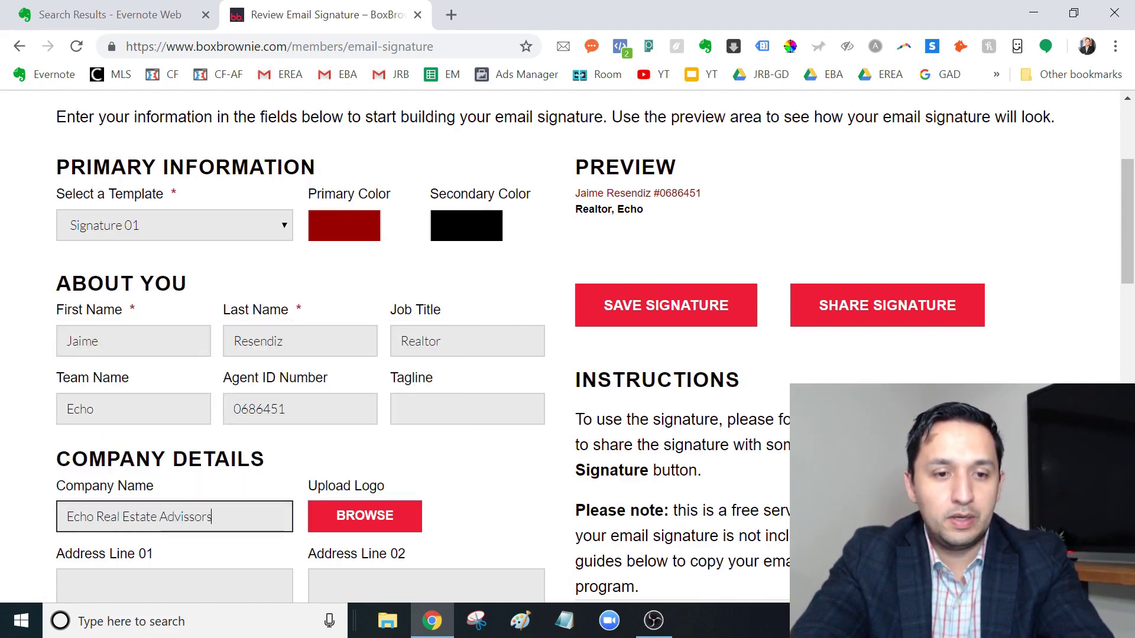
key("BackSpace")
key("Down")
key("Return")
left_click(761, 399)
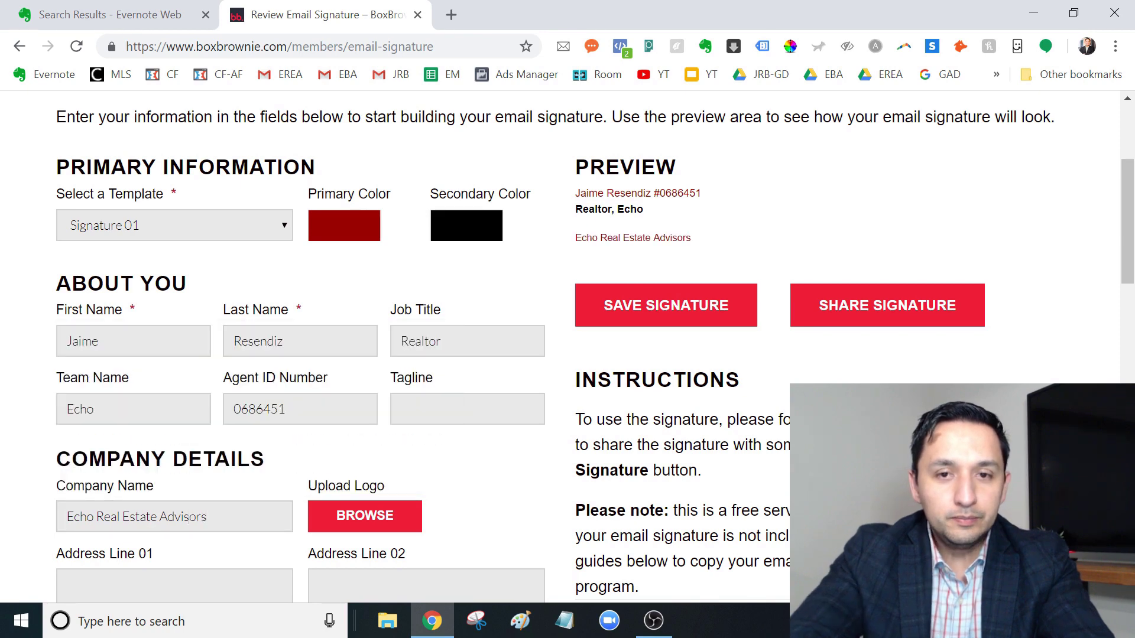
Step: Delete 'Echo' from the Team Name field
scroll(1126, 225, "down", 1)
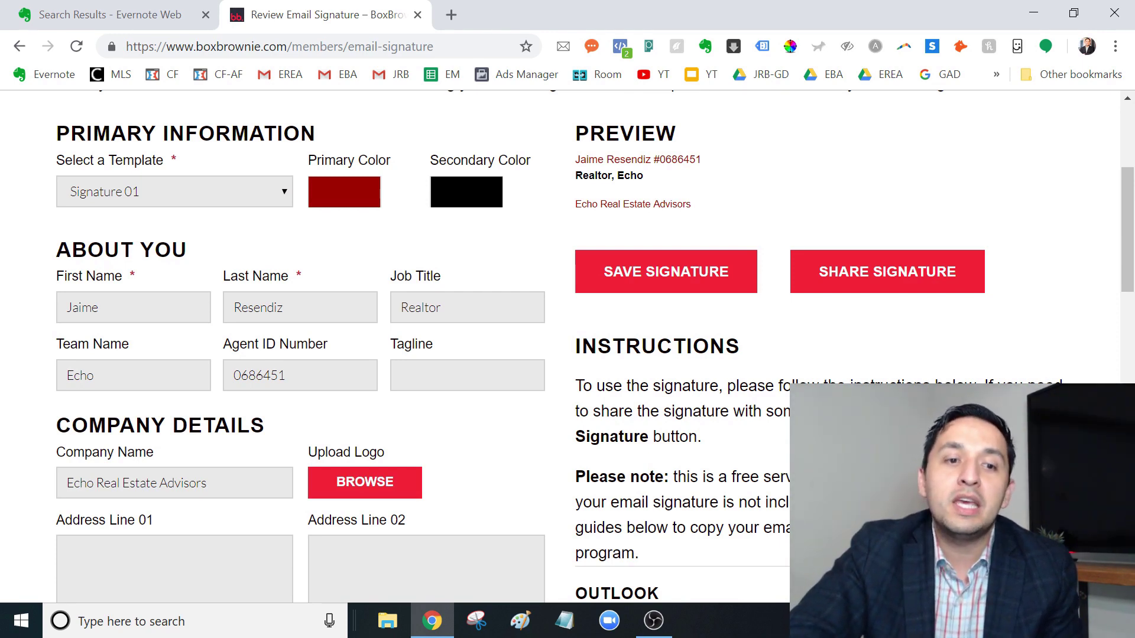
double_click(80, 375)
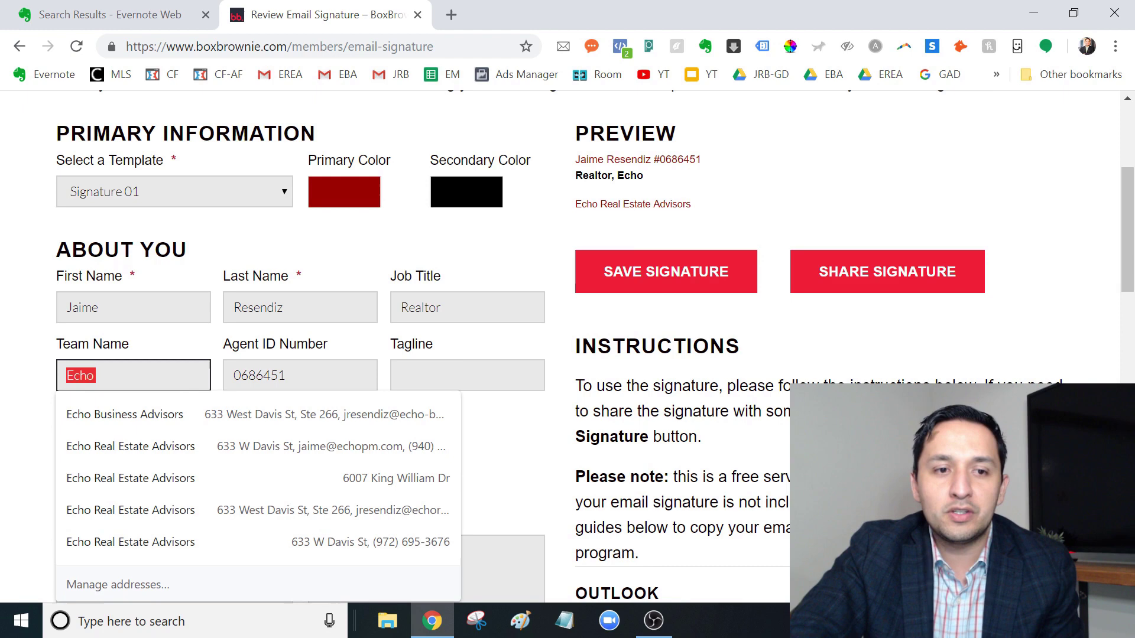
left_click(52, 384)
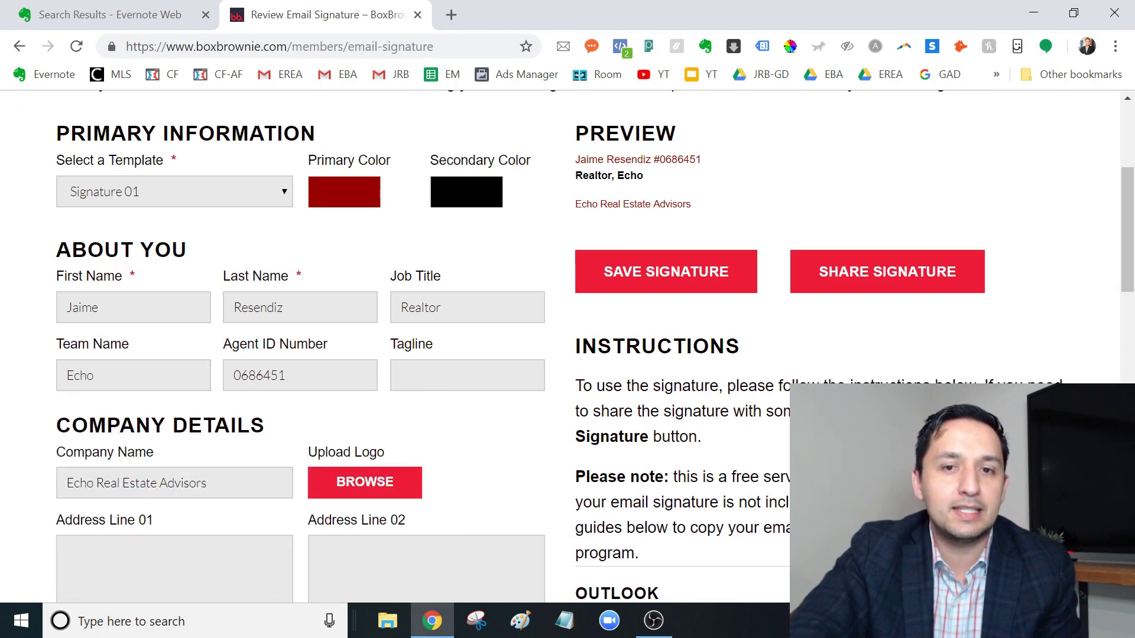
double_click(630, 175)
left_click(127, 380)
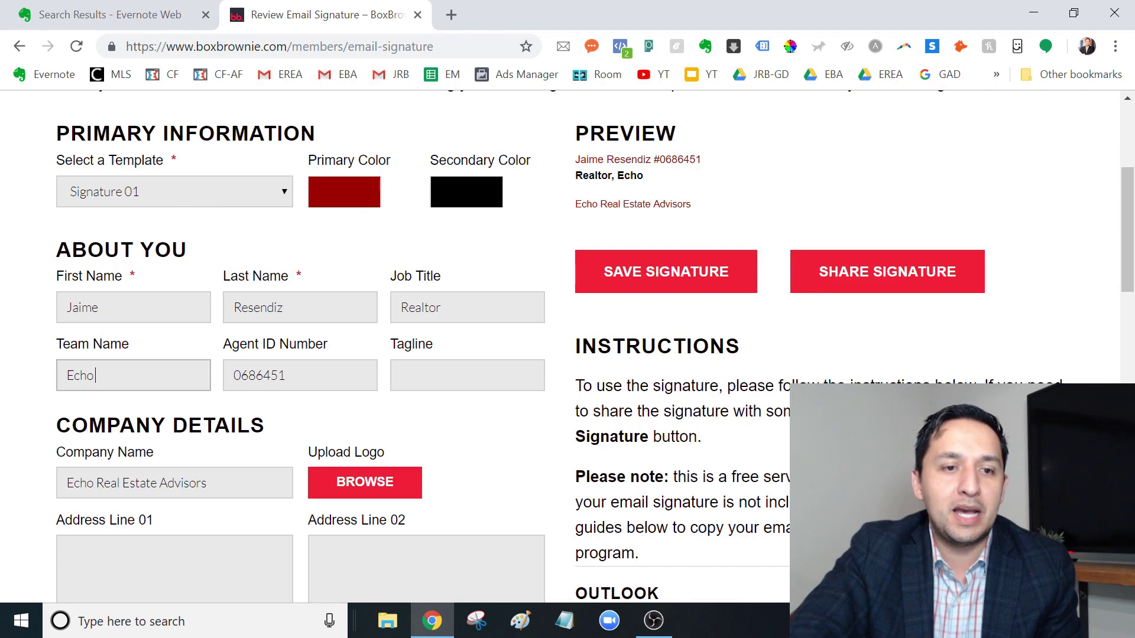
key("BackSpace")
key("BackSpace")
key("BackSpace")
key("BackSpace")
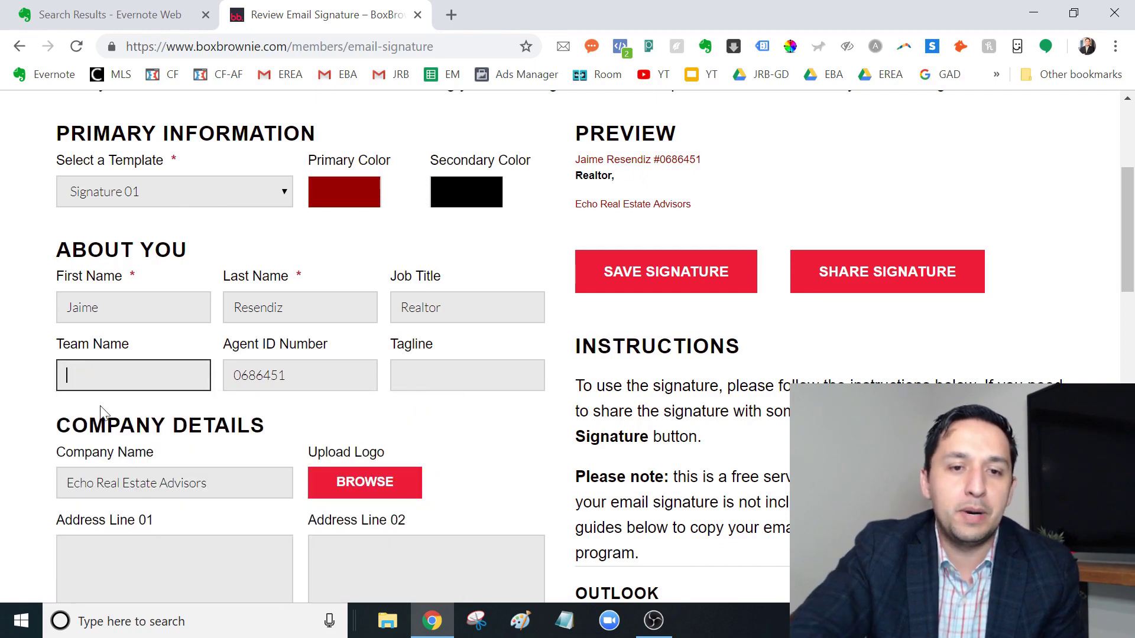
Step: Enter the office street address and suite number in Address Lines 01 and 02
left_click(48, 540)
scroll(671, 322, "down", 4)
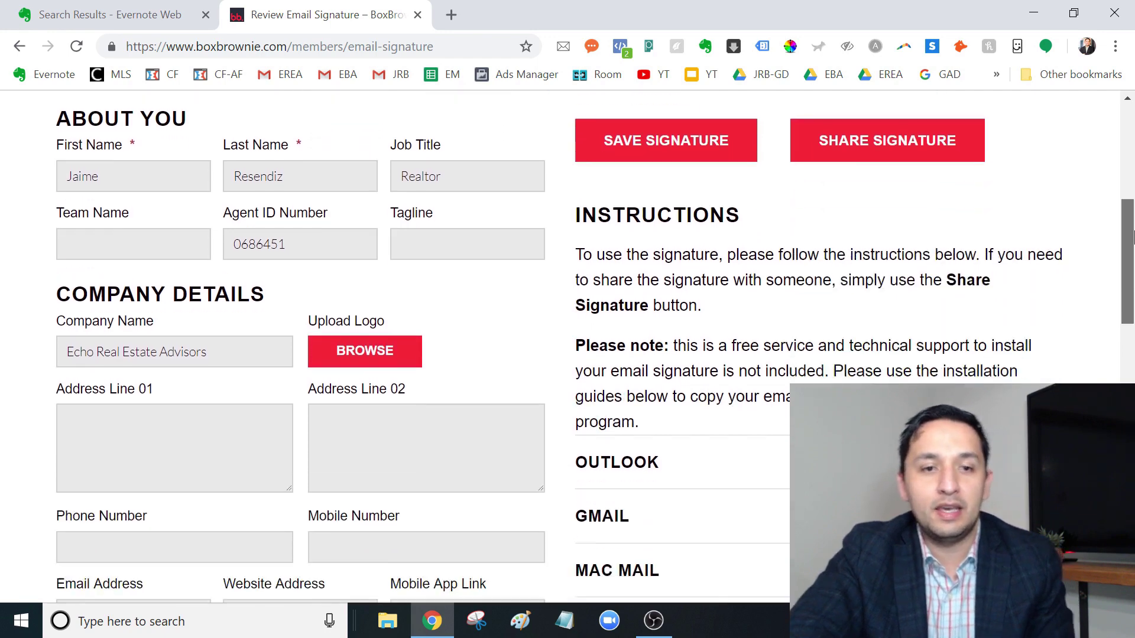
left_click(68, 352)
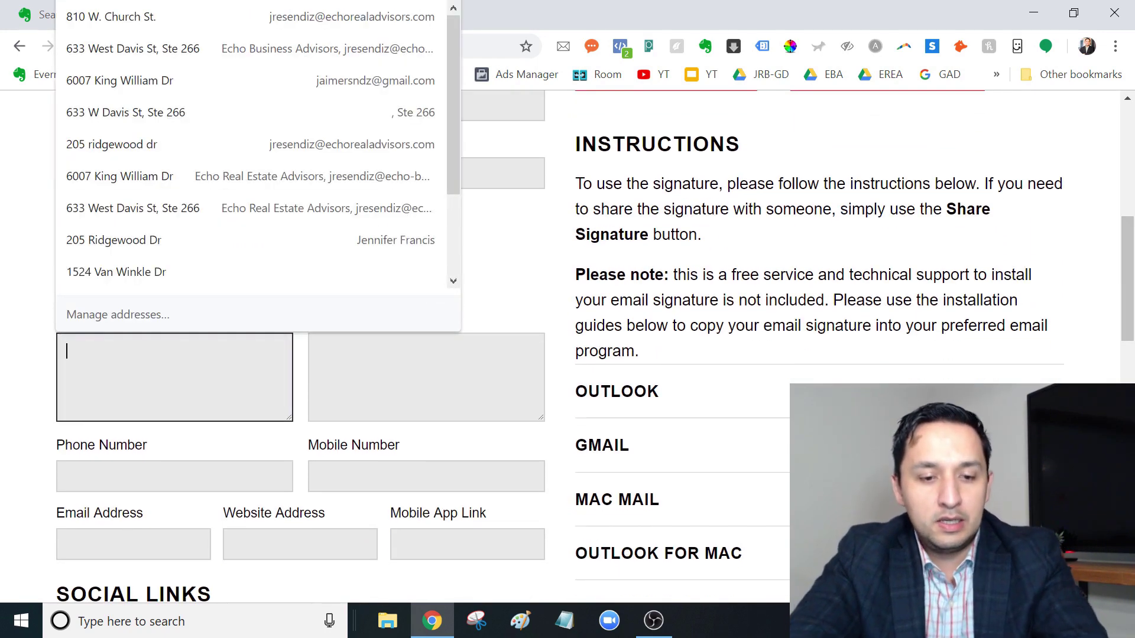
type("63")
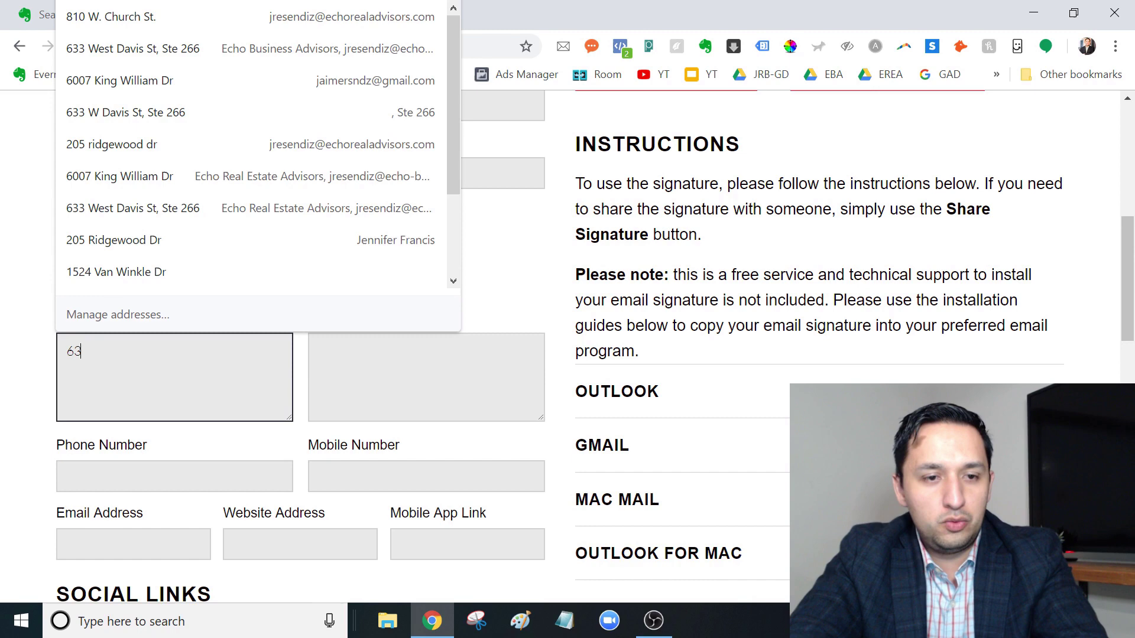
type("3 W Dav")
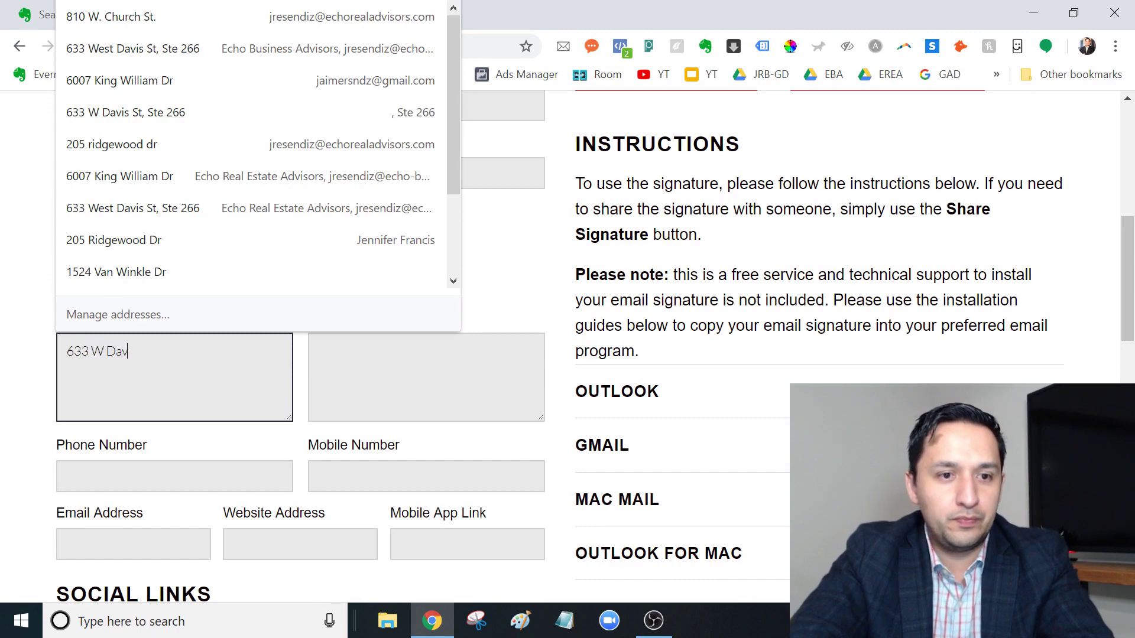
type("is St")
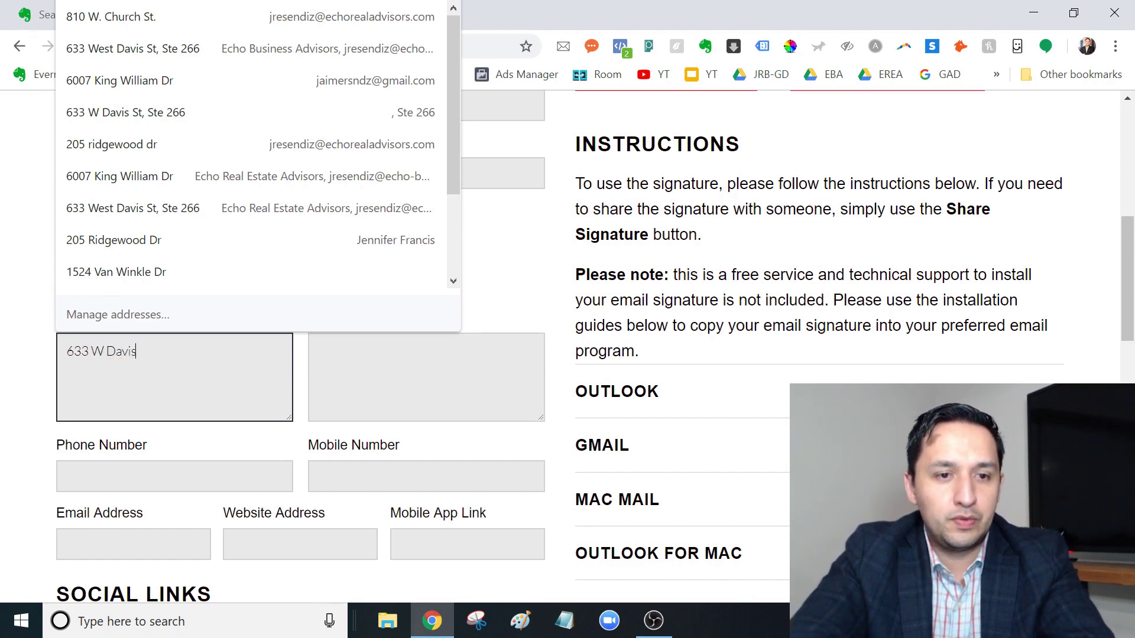
left_click(323, 352)
type("Ste")
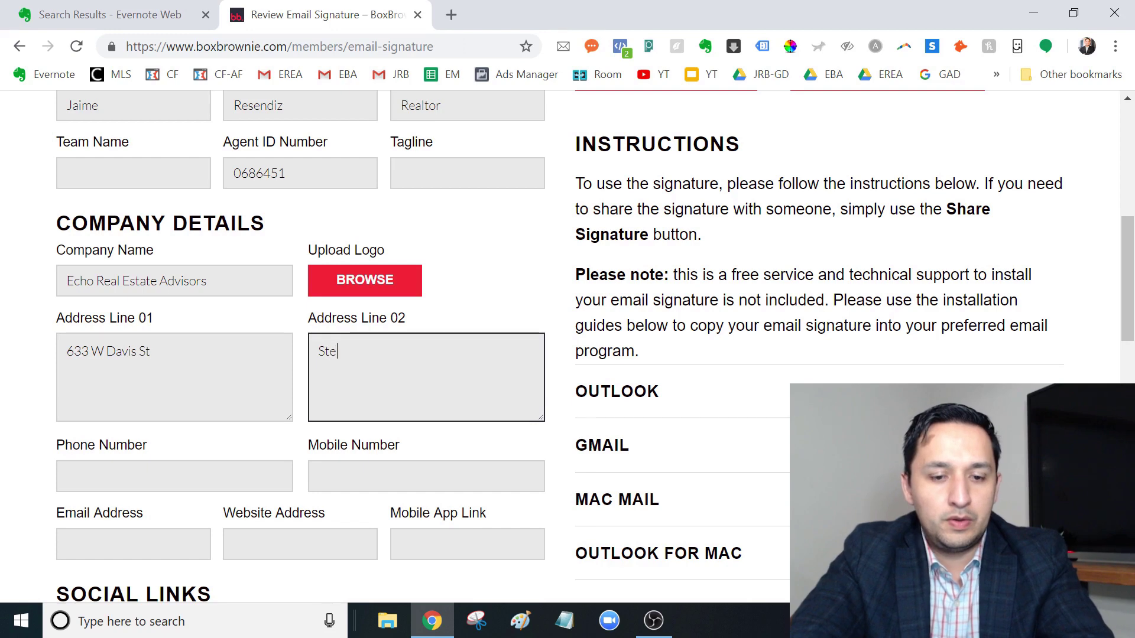
type(" 266")
Step: Fill phone and mobile with placeholder area codes, and enter 'email' and 'website' as placeholders
key("Tab")
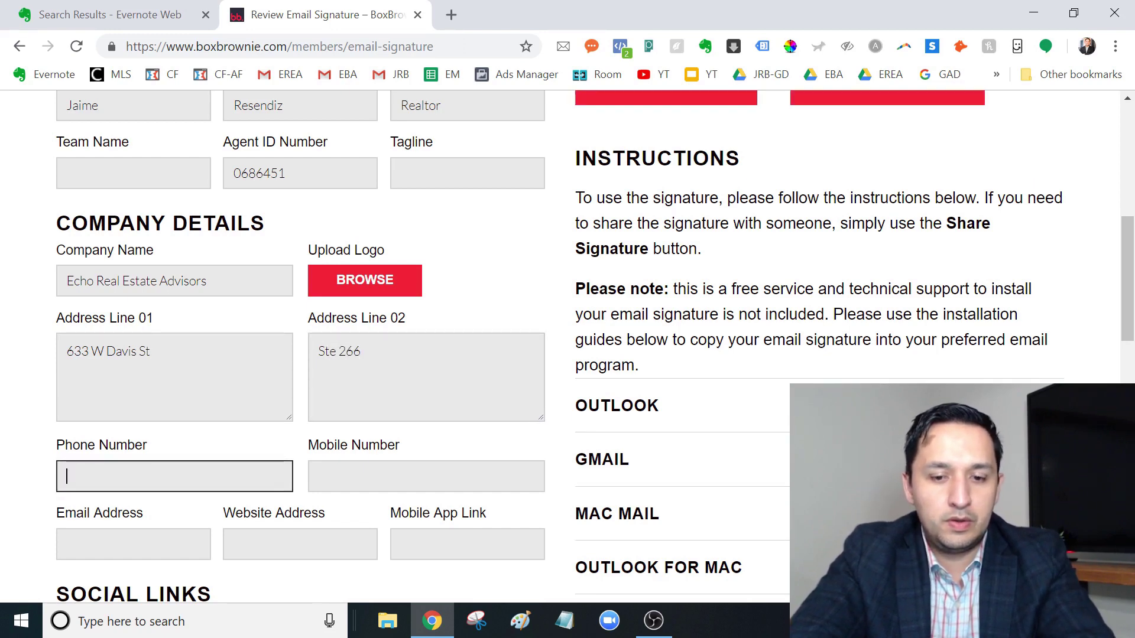
type("972")
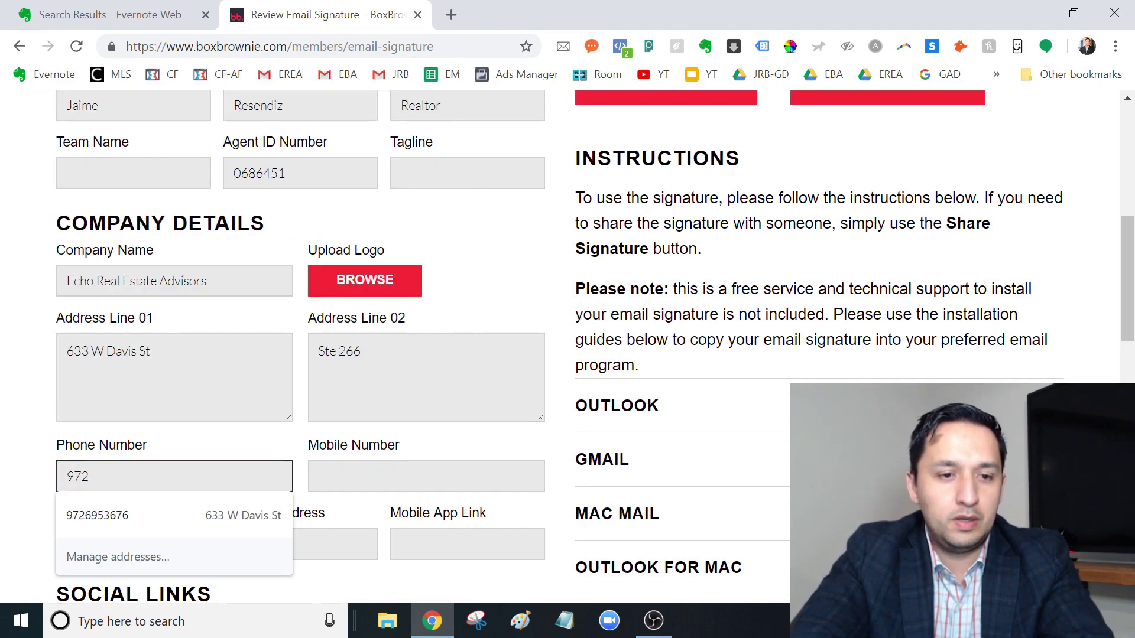
key("Tab")
type("940")
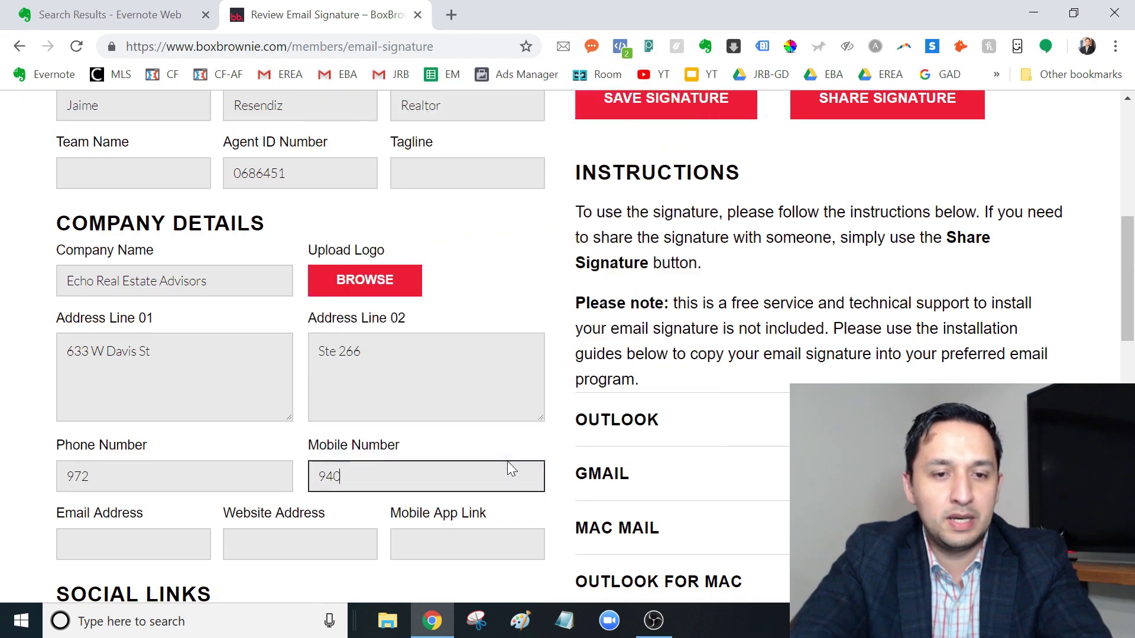
key("Tab")
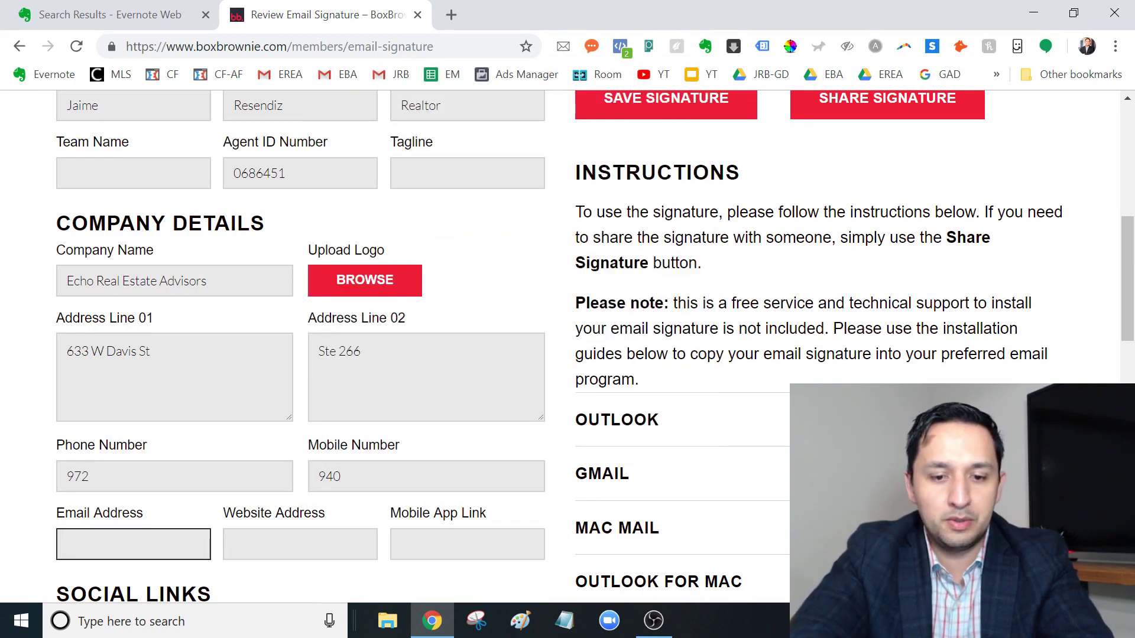
type("email")
key("Tab")
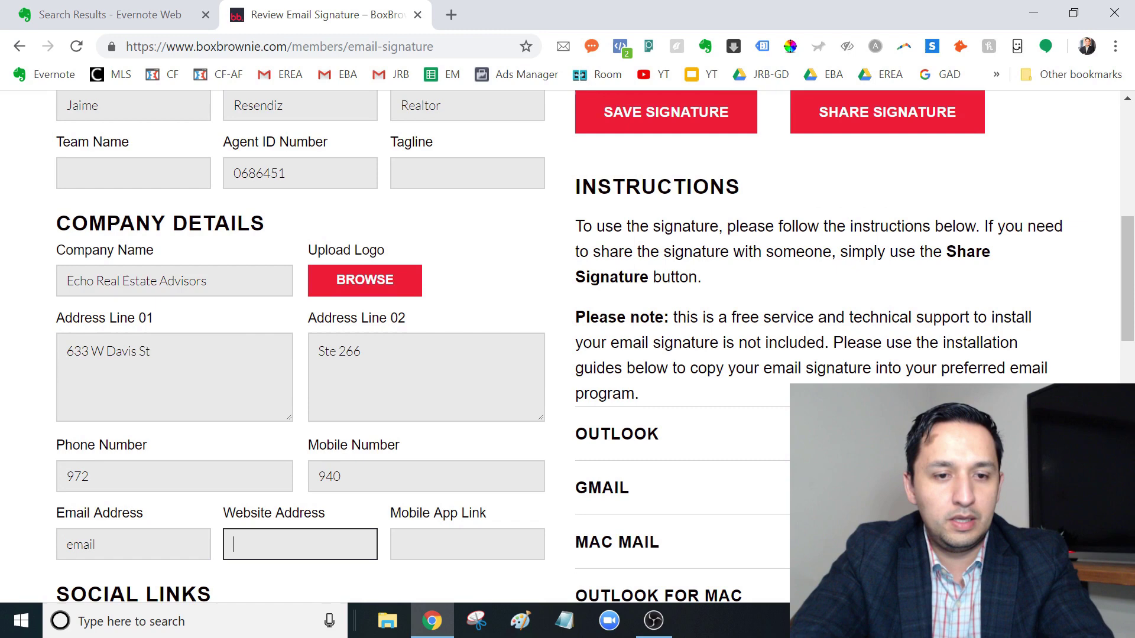
type("webstie")
key("Tab")
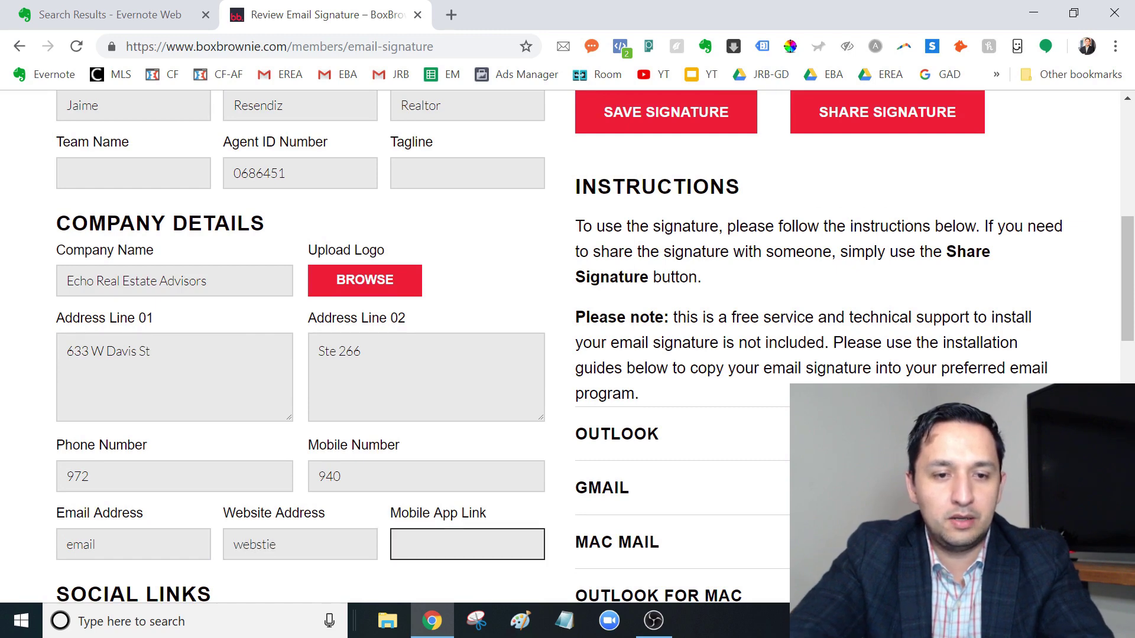
key("shift+Tab")
key("BackSpace")
key("BackSpace")
type("ite")
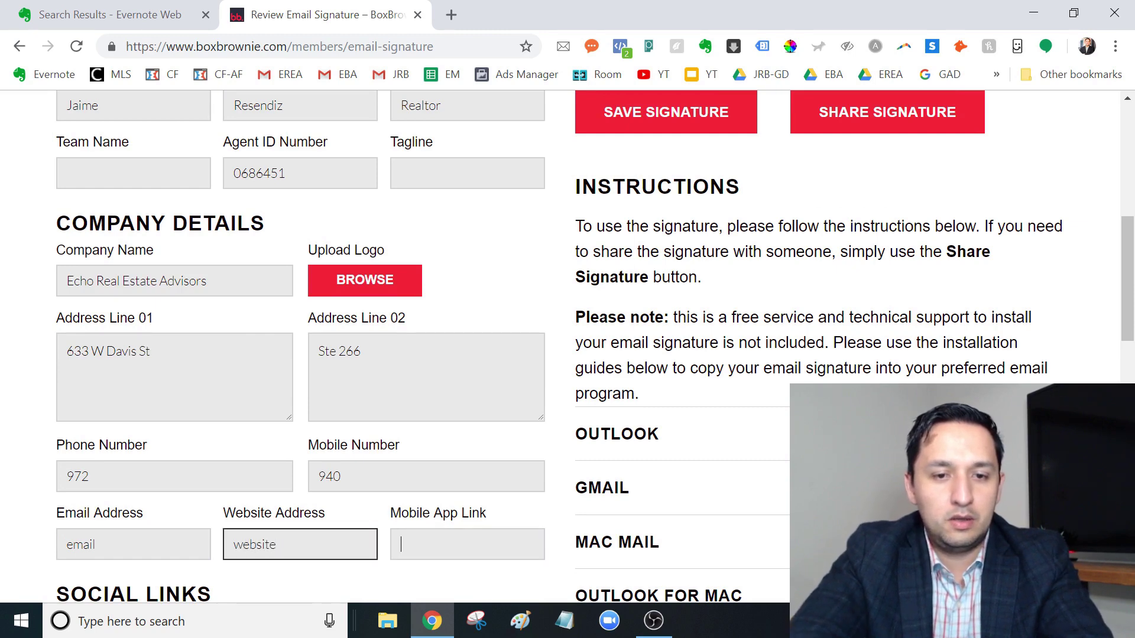
key("Tab")
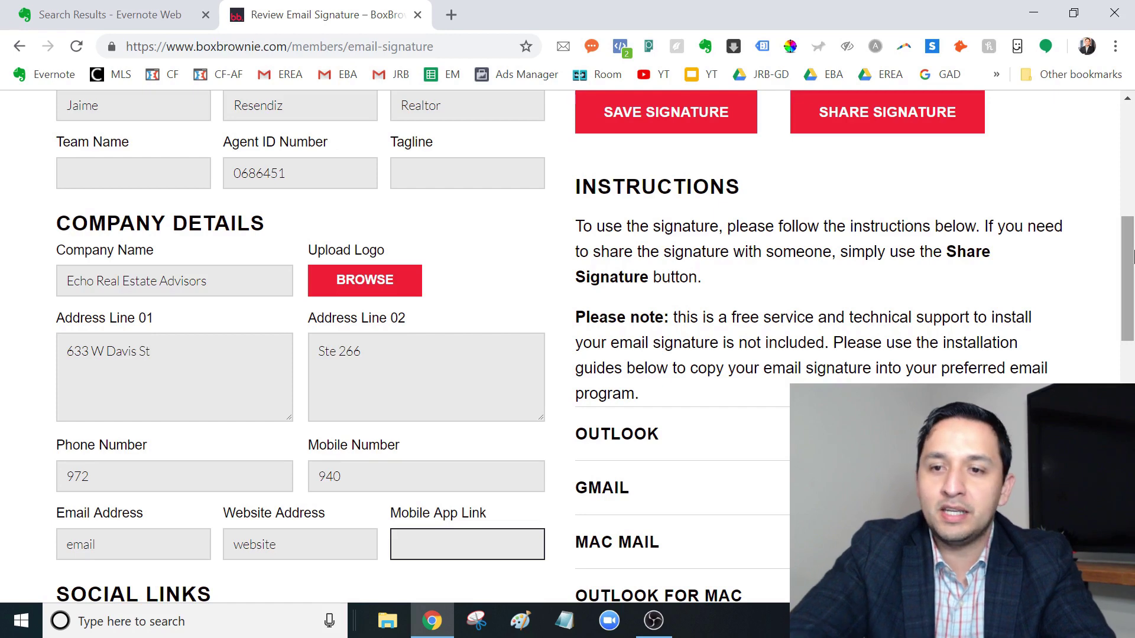
Step: Enter facebook.com, twitter and instagram in the Facebook, Twitter and Instagram link fields
left_click_drag(1129, 319, 1131, 381)
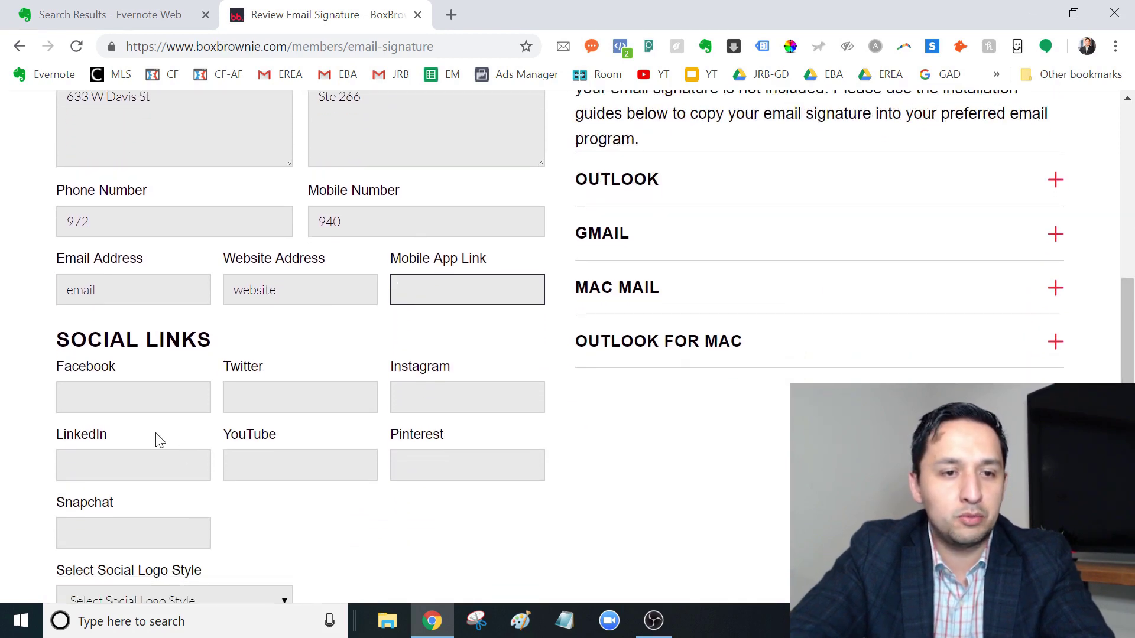
left_click(68, 397)
type("facebook.com")
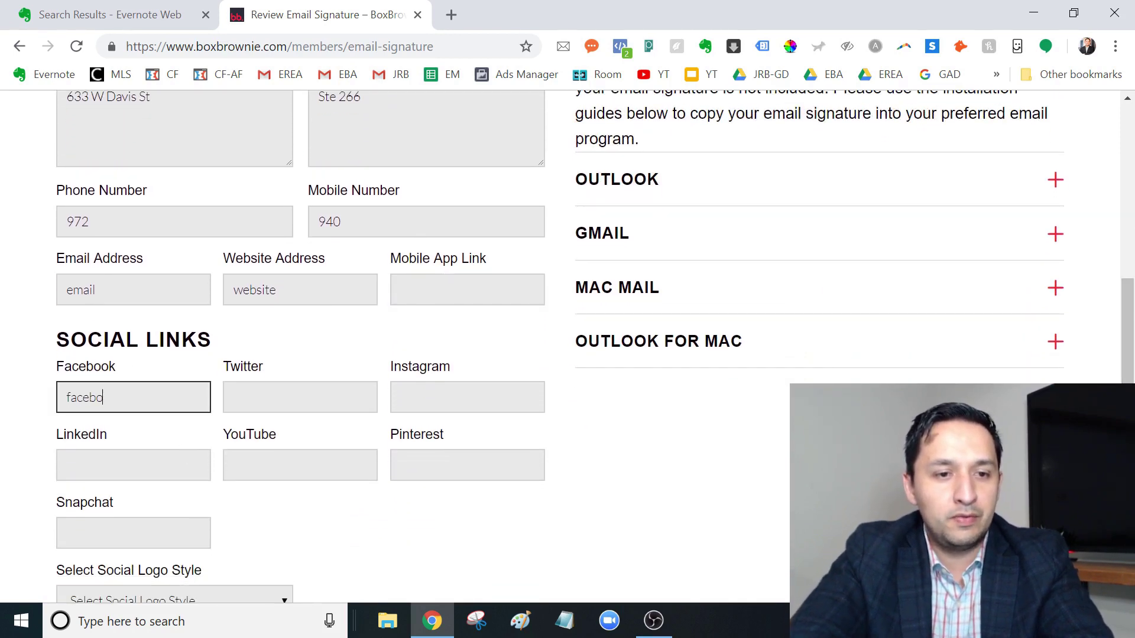
key("Tab")
type("t")
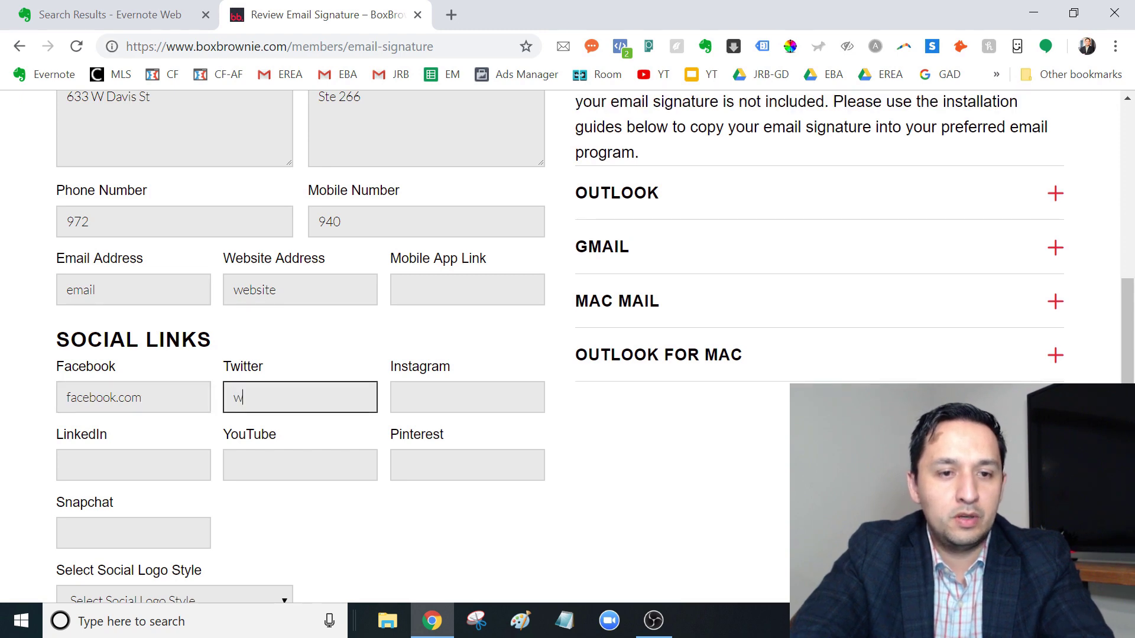
type("witter")
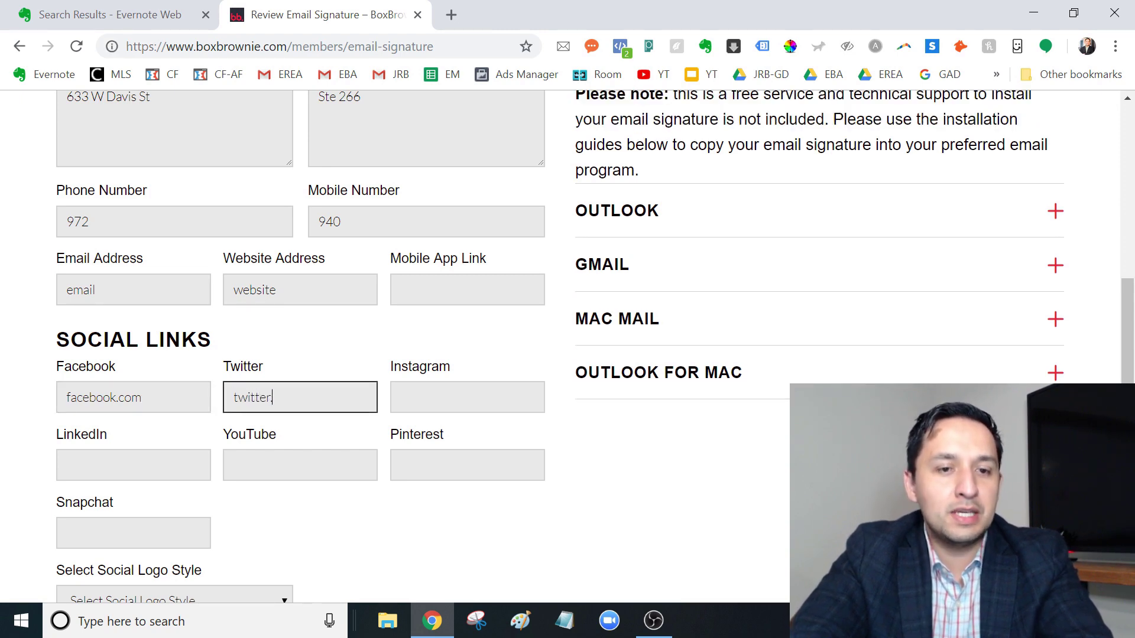
key("Tab")
type("insta")
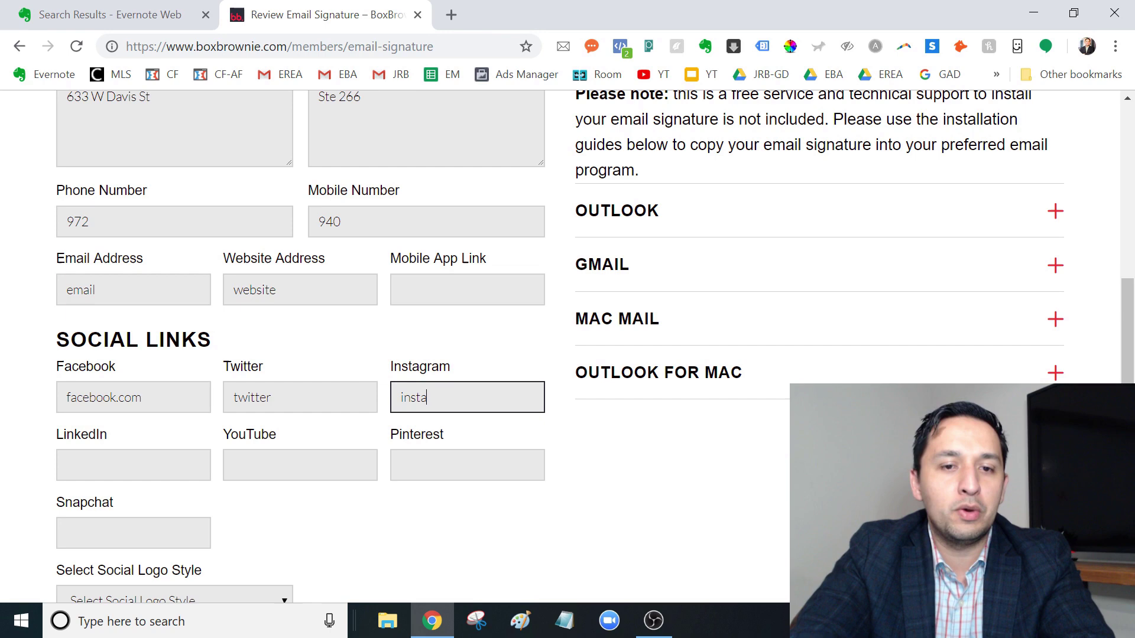
type("gram")
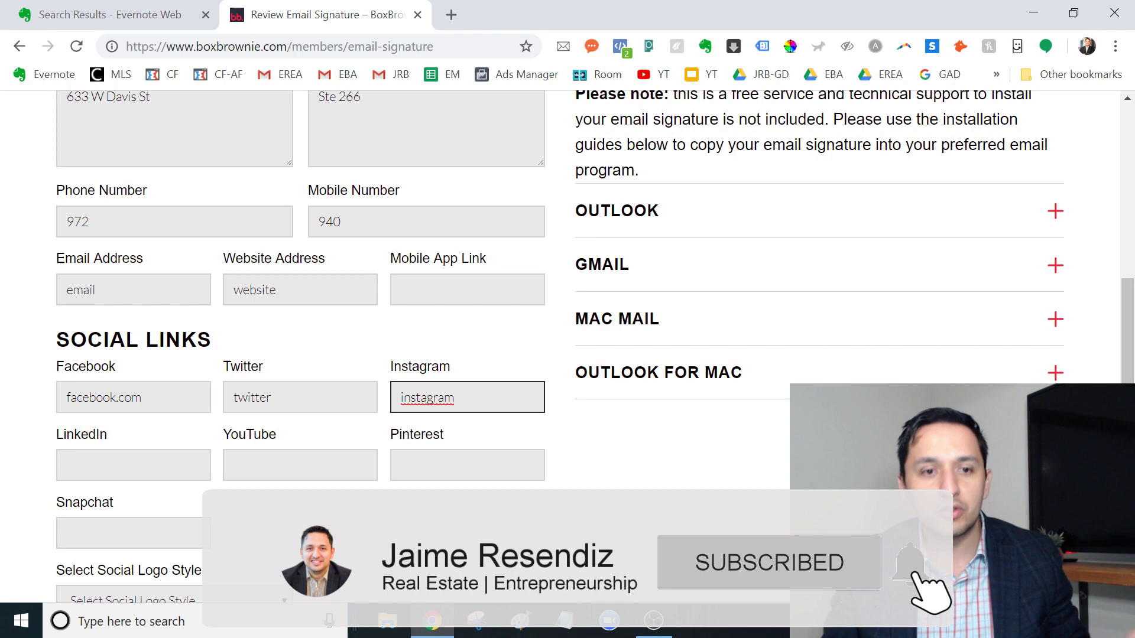
Step: Enter linkedin, youtube, pinterest and snapchat in their social link fields
left_click(133, 465)
type("link")
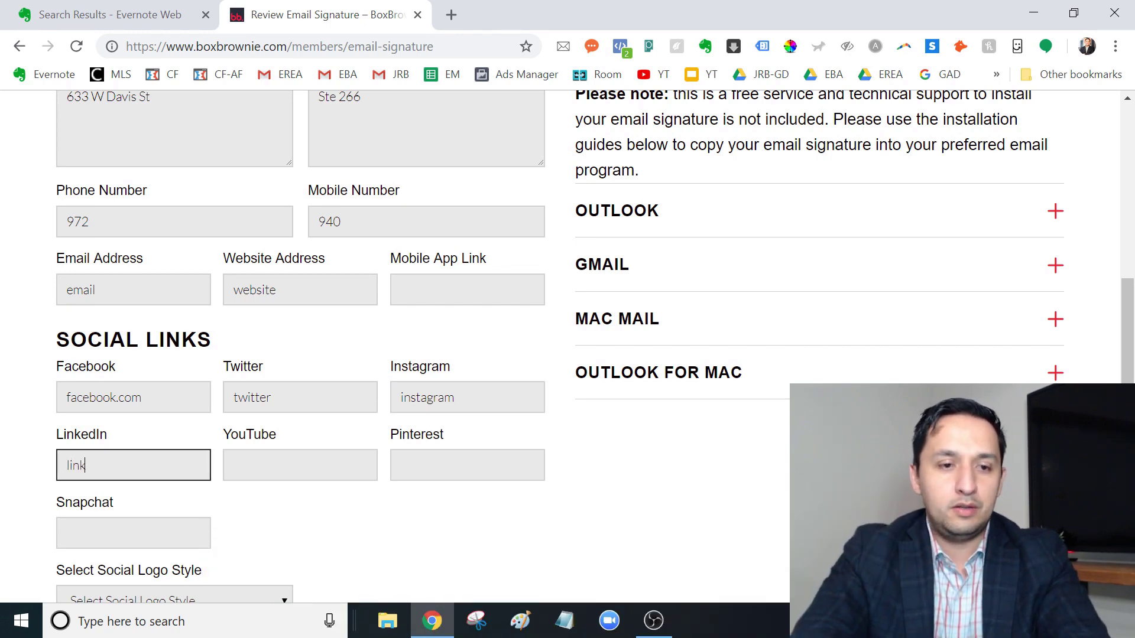
type("edin")
left_click(300, 465)
type("y")
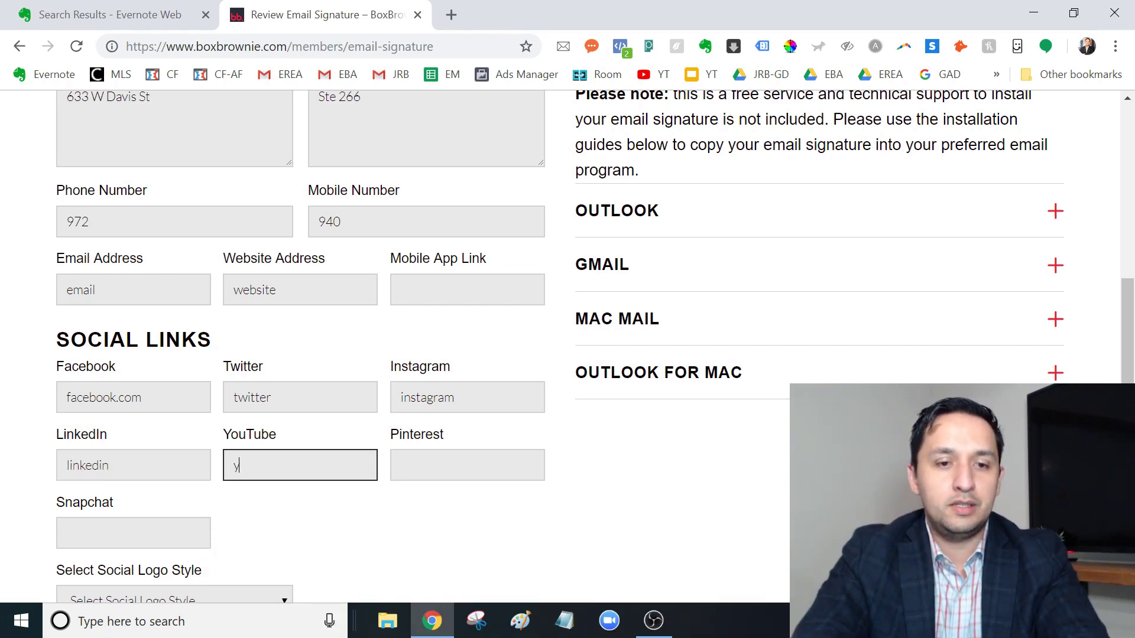
type("outube")
left_click(467, 465)
type("pint")
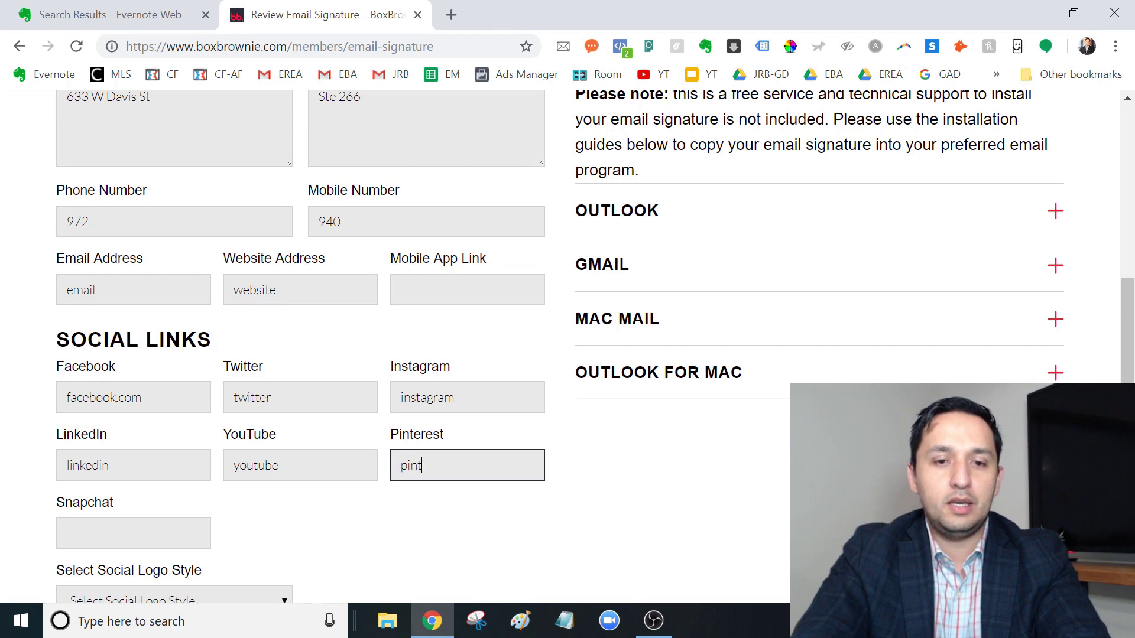
type("erest")
left_click(133, 533)
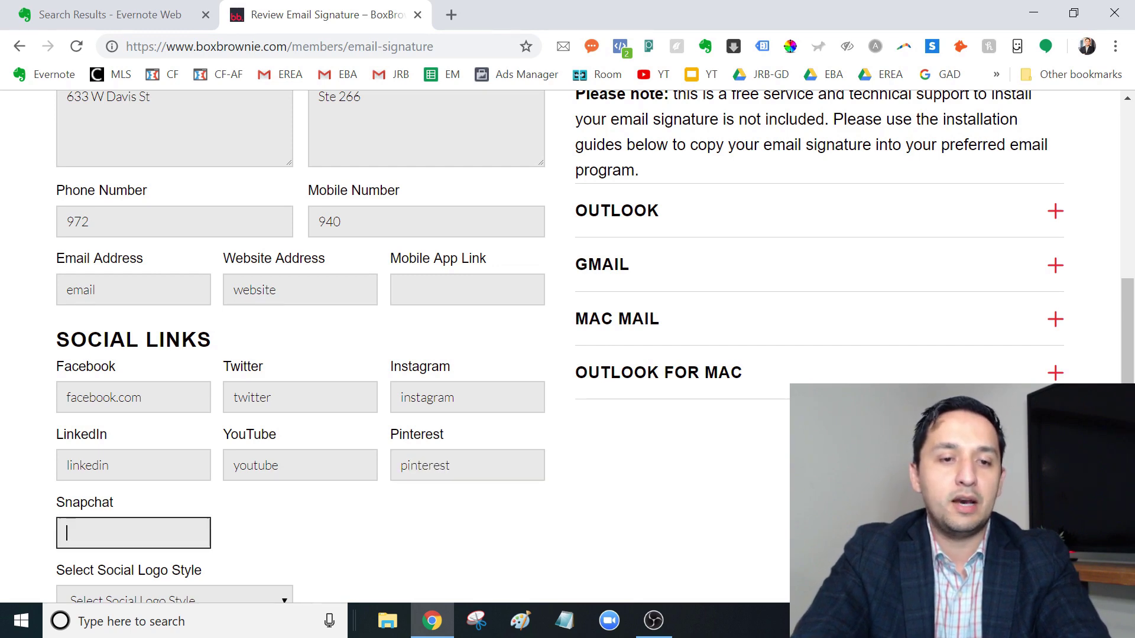
type("snpar")
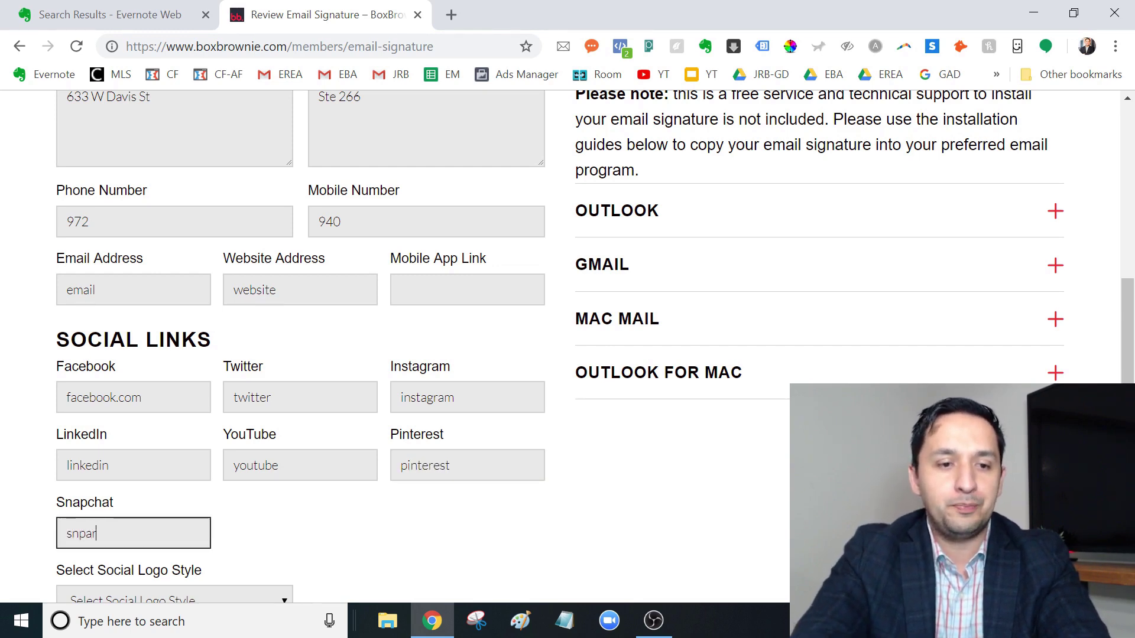
key("BackSpace")
key("BackSpace")
type("apchat")
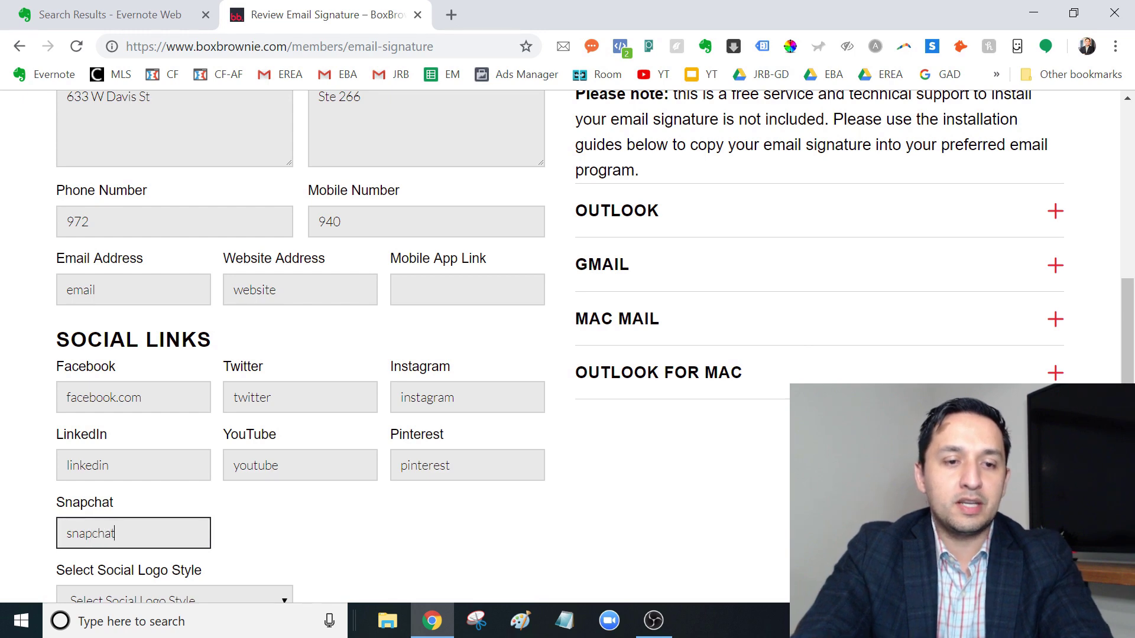
scroll(1132, 319, "down", 3)
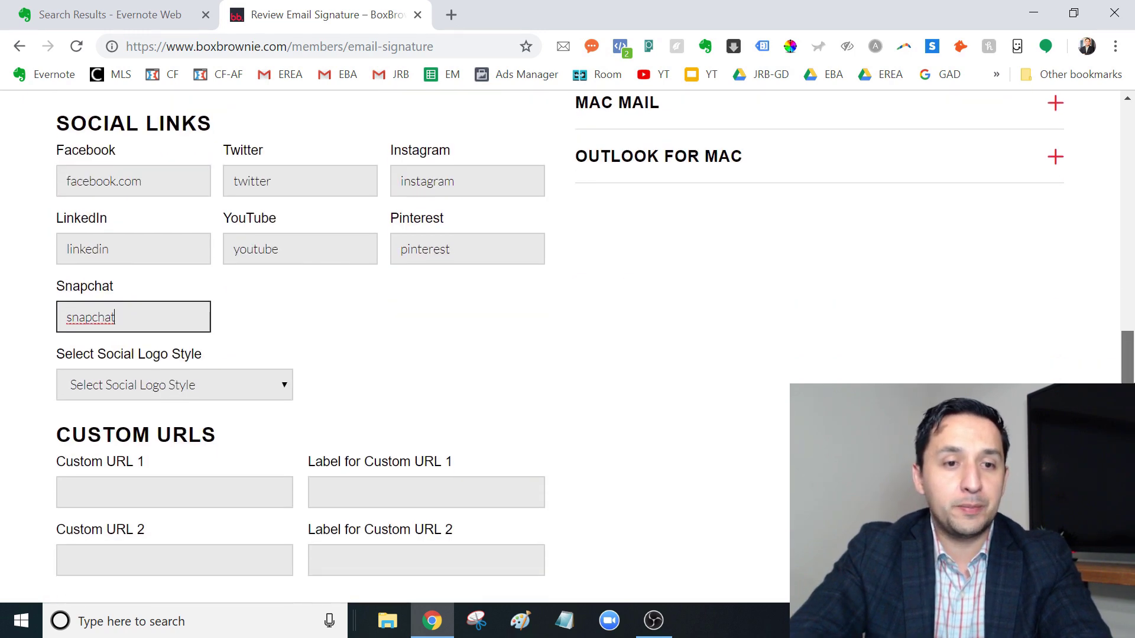
left_click(163, 385)
left_click(700, 418)
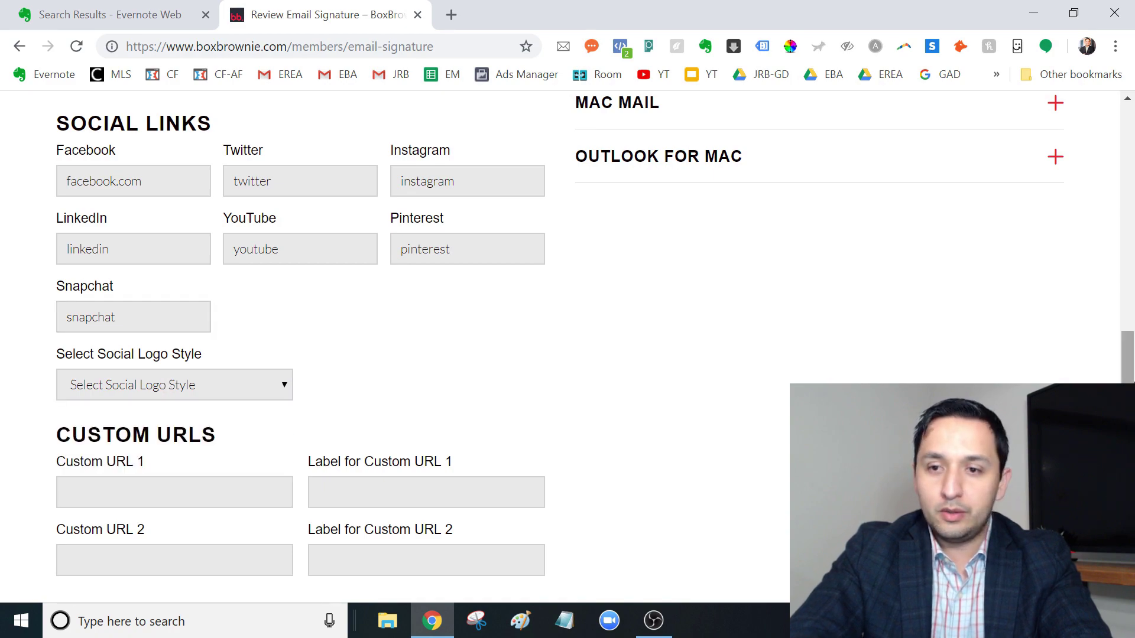
left_click_drag(1127, 354, 1115, 210)
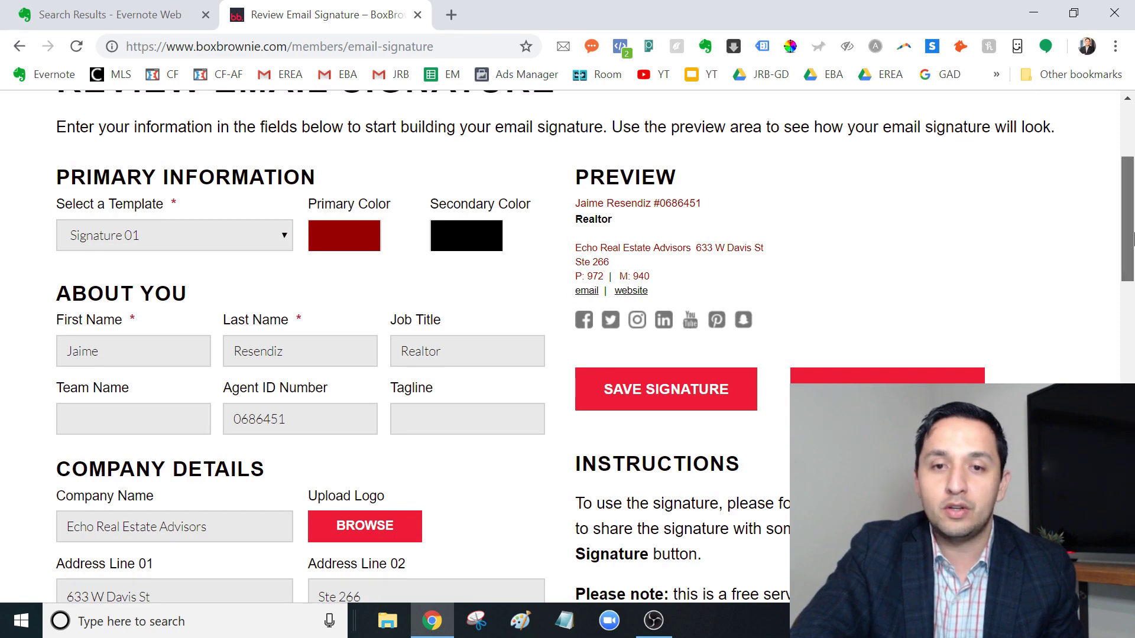
left_click_drag(1132, 237, 1132, 256)
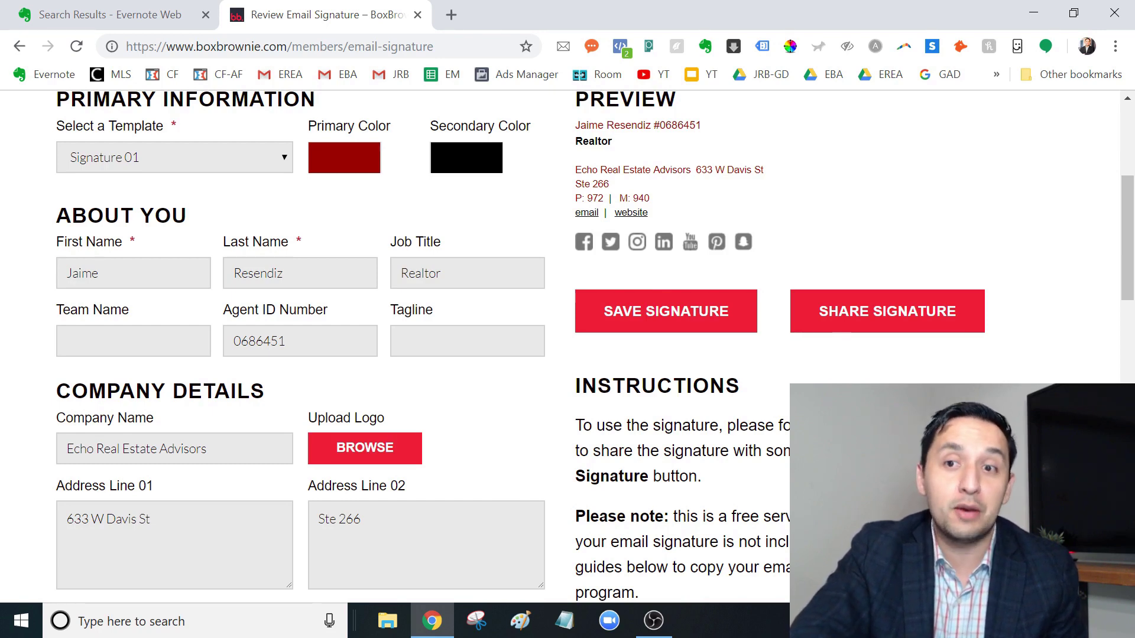
left_click_drag(1128, 238, 1128, 410)
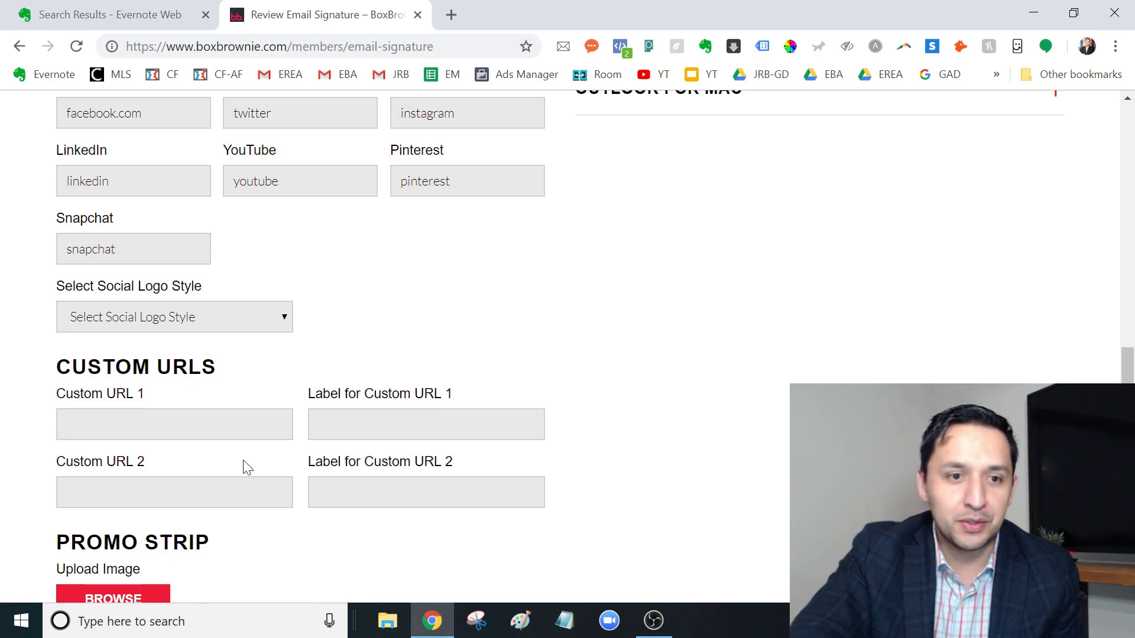
left_click(102, 432)
left_click(88, 493)
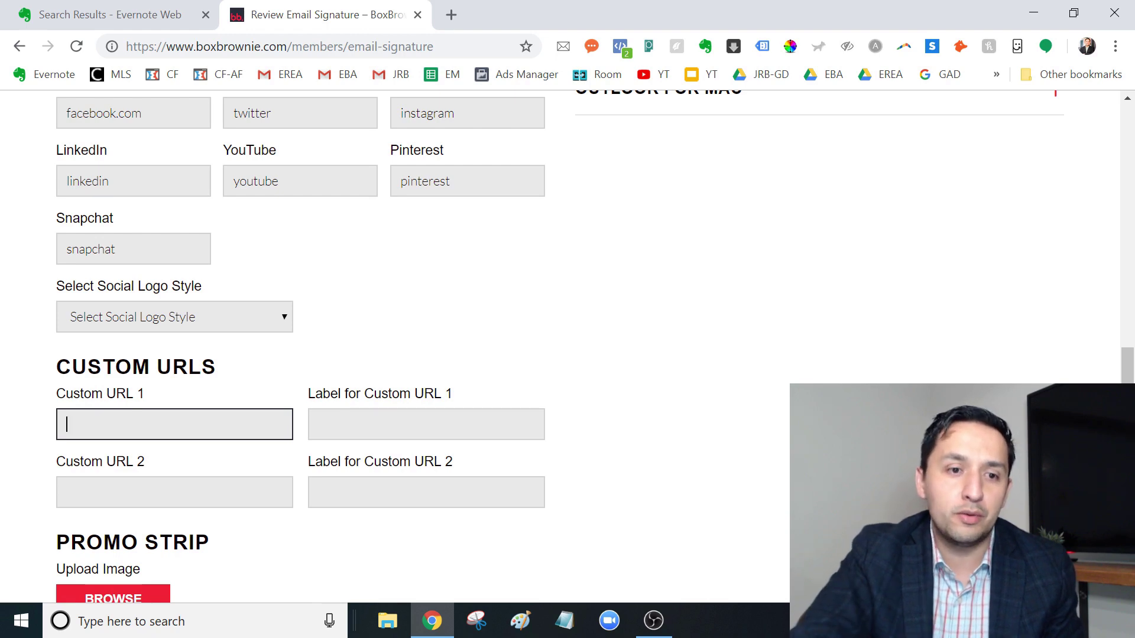
left_click(118, 492)
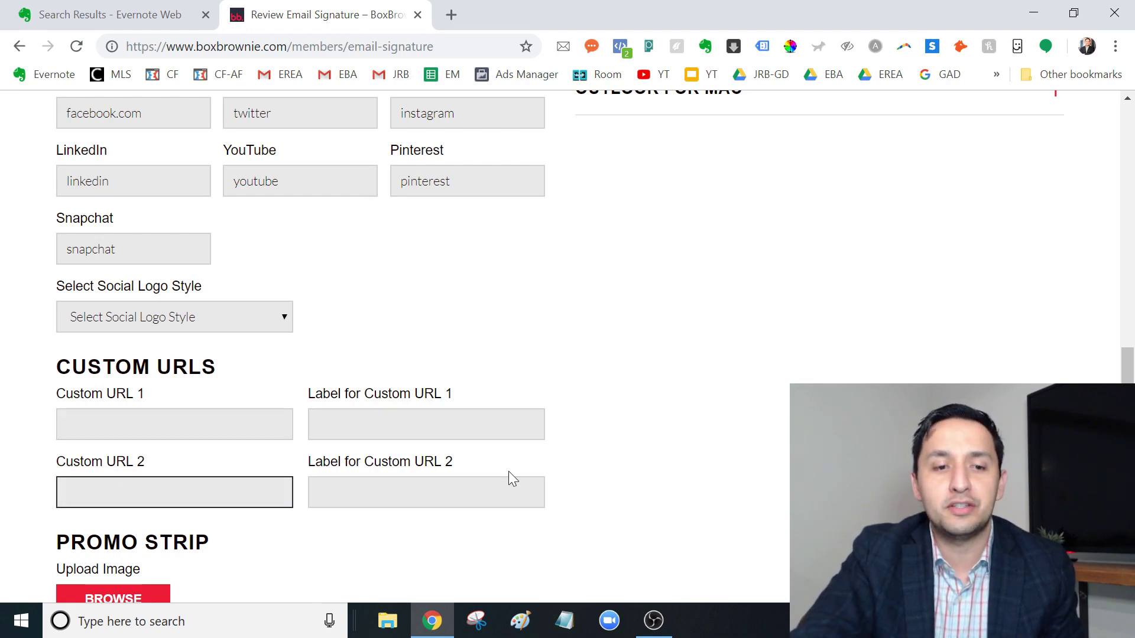
scroll(1134, 340, "down", 4)
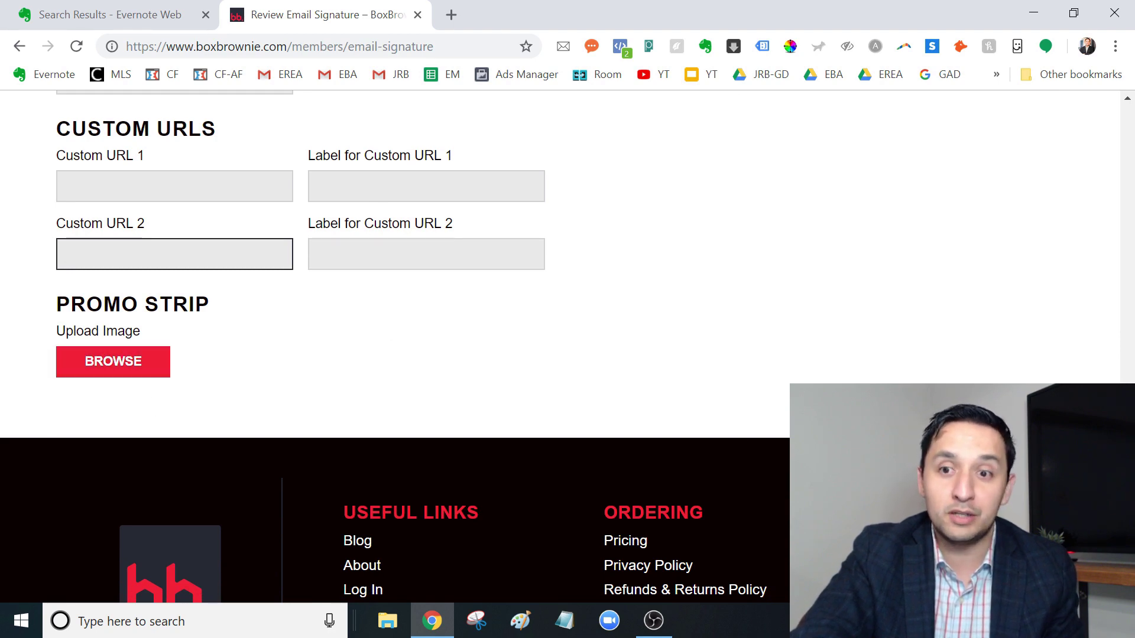
scroll(1114, 251, "up", 10)
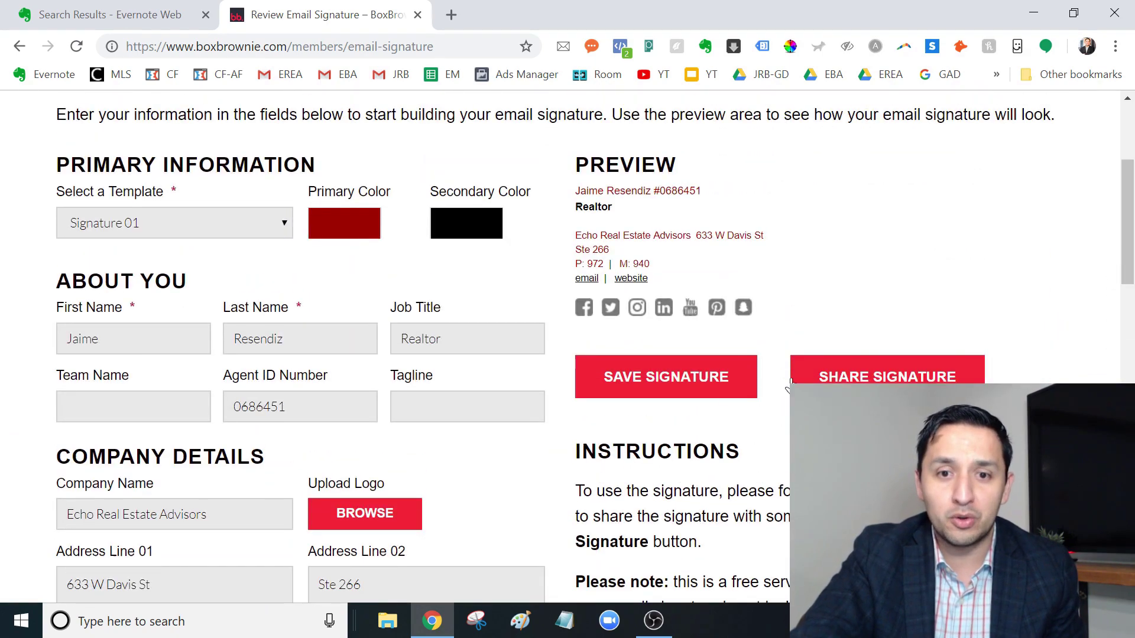
Step: Save the signature to a new tab, copy it, and acknowledge the clipboard confirmation
left_click(628, 390)
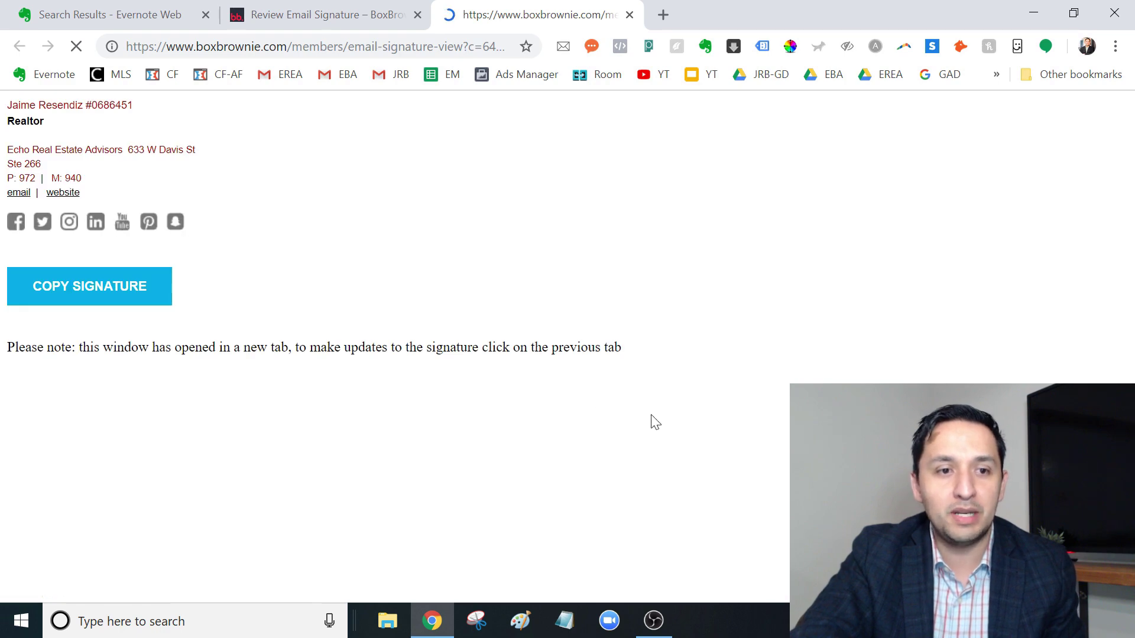
left_click(113, 296)
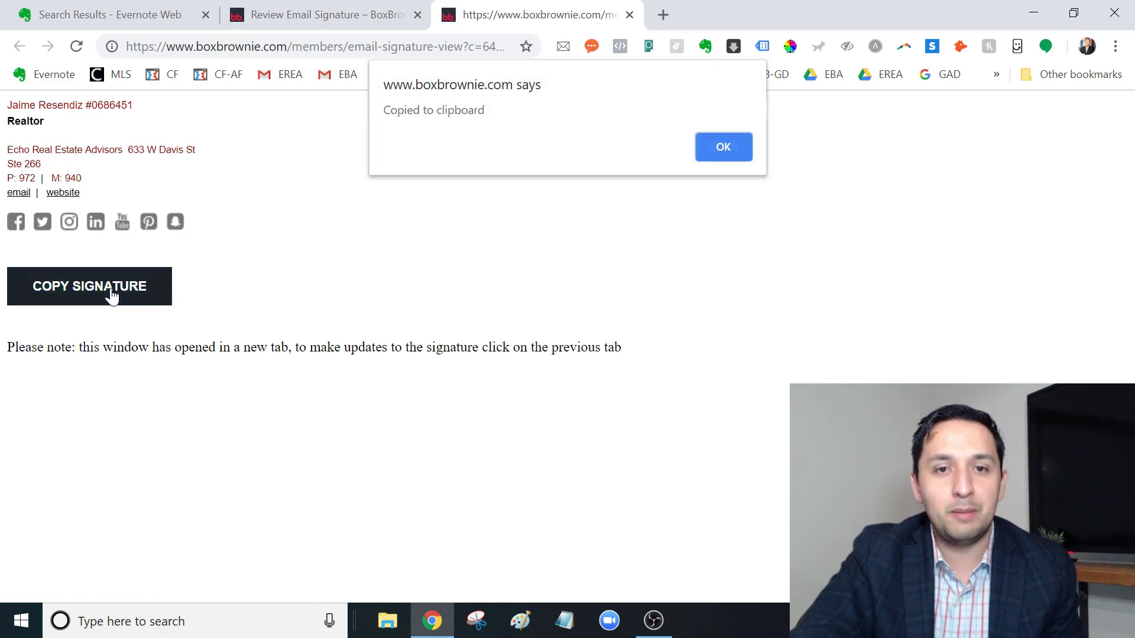
left_click(724, 154)
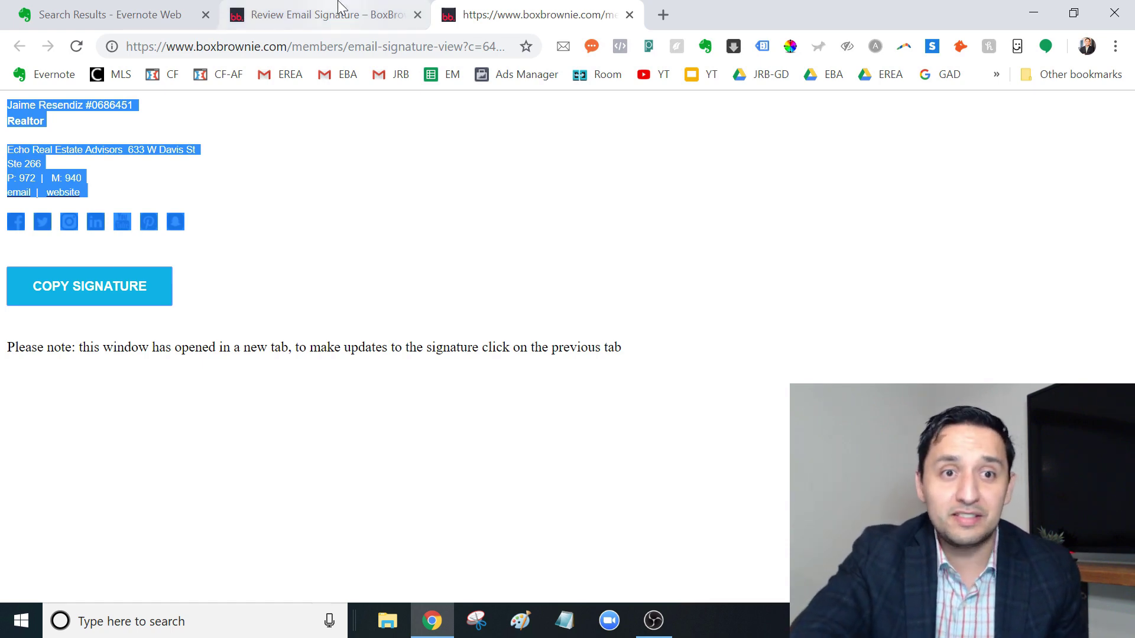
Step: Switch back to the Review Email Signature browser tab
left_click(339, 11)
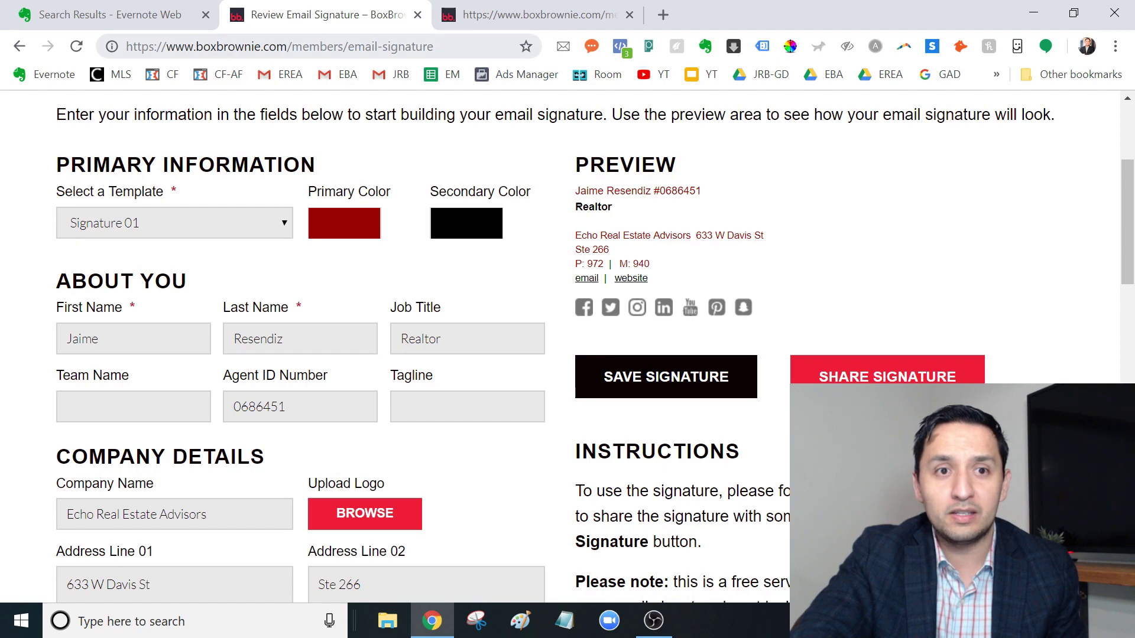